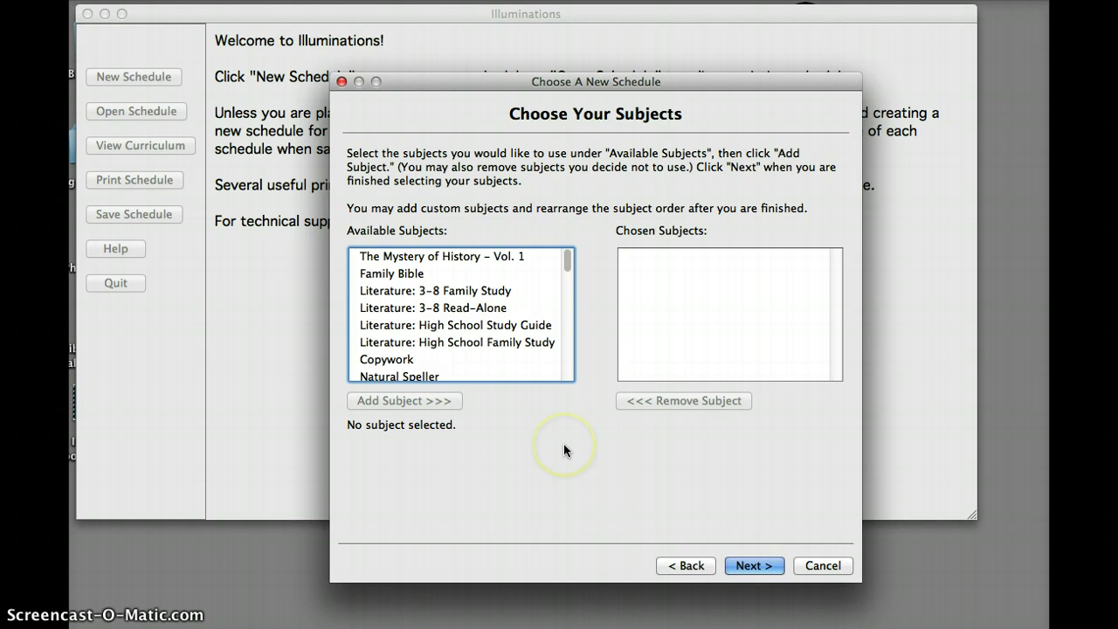
Add The Mystery of History – Vol. 1, Family Bible, Literature: 3-8 Family Study and Literature: 3-8 Read-Alone to the chosen subjects.
click(459, 256)
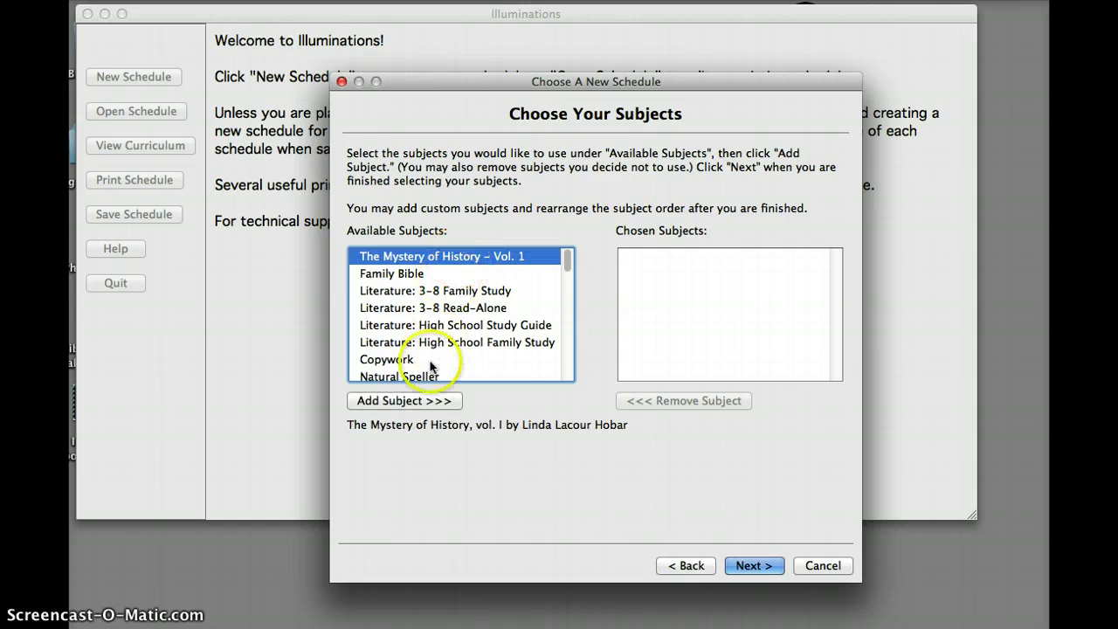
click(428, 401)
click(428, 402)
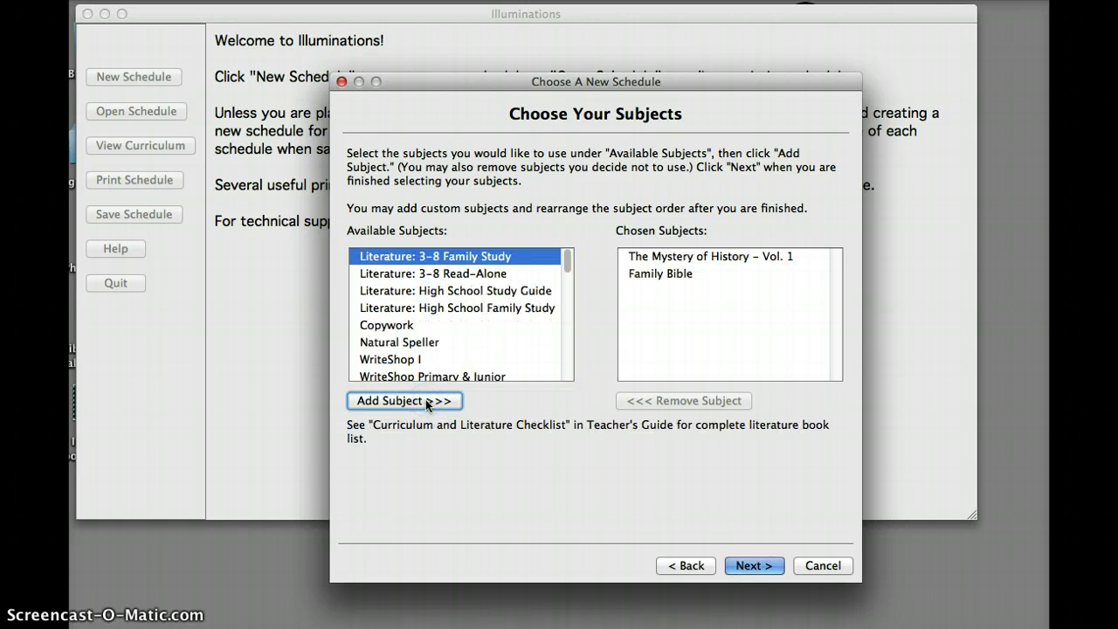
click(428, 402)
click(427, 401)
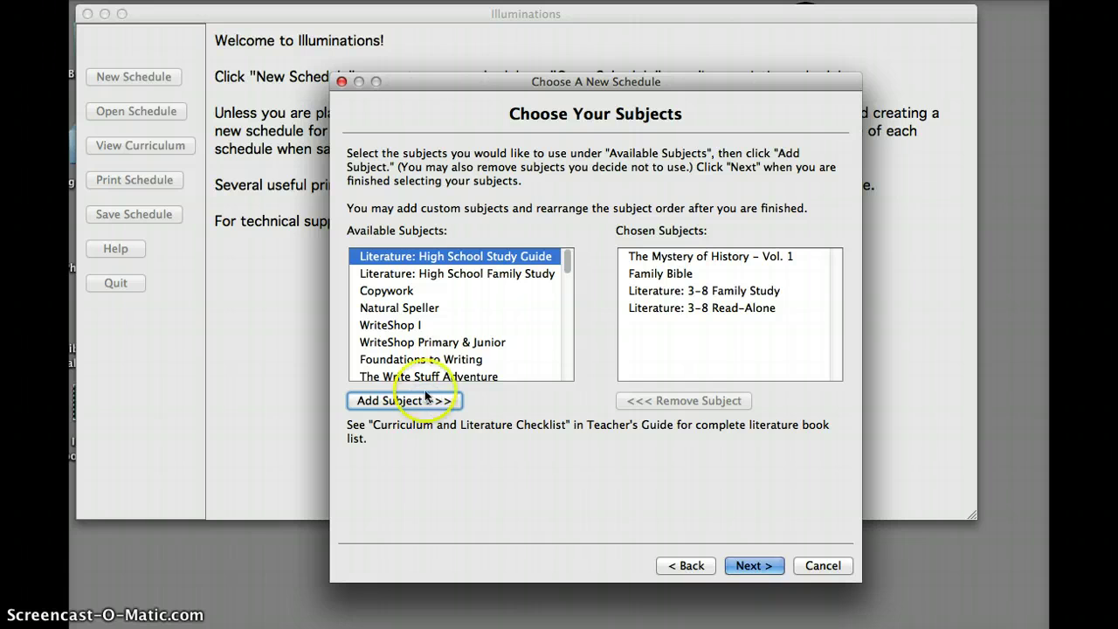
Add Natural Speller and Christian Kids Explore Physics to the chosen subjects.
click(409, 307)
click(429, 403)
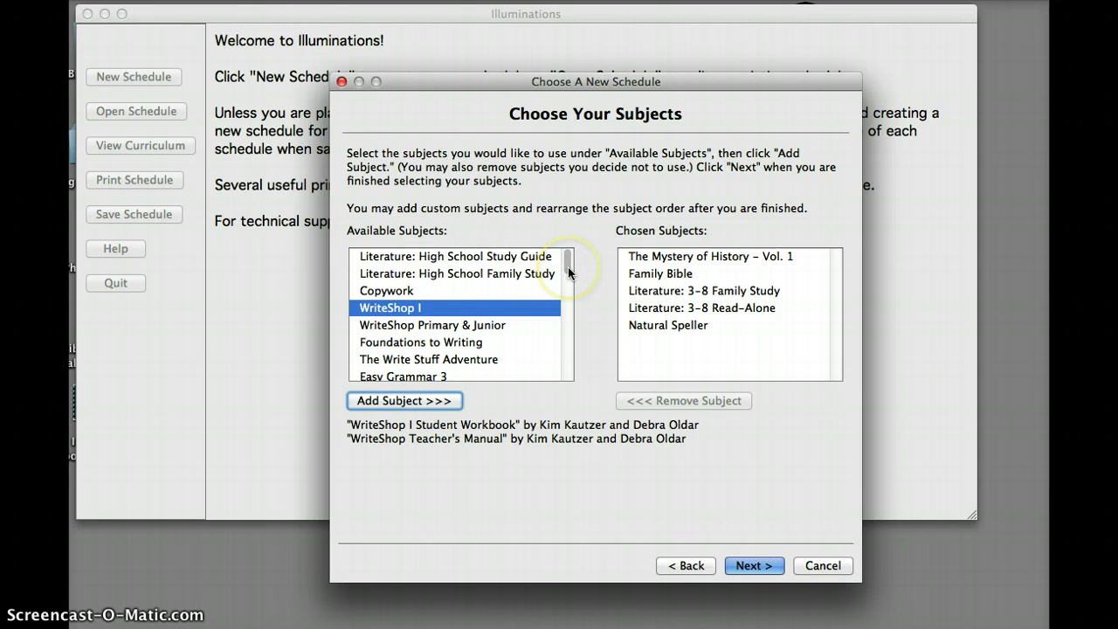
drag(568, 276, 565, 330)
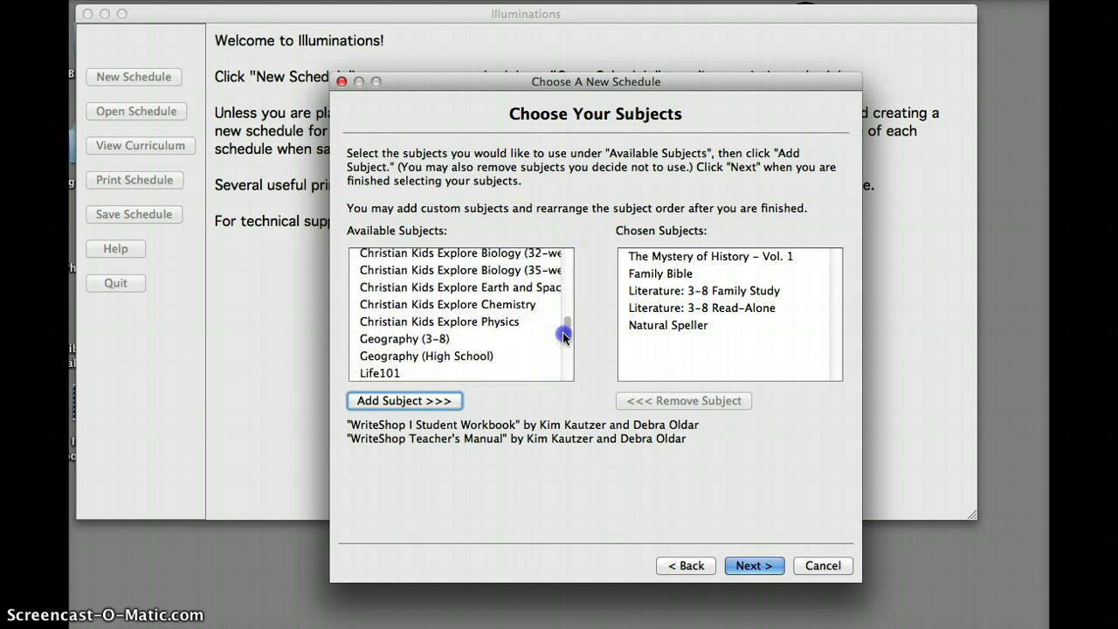
click(509, 325)
click(436, 400)
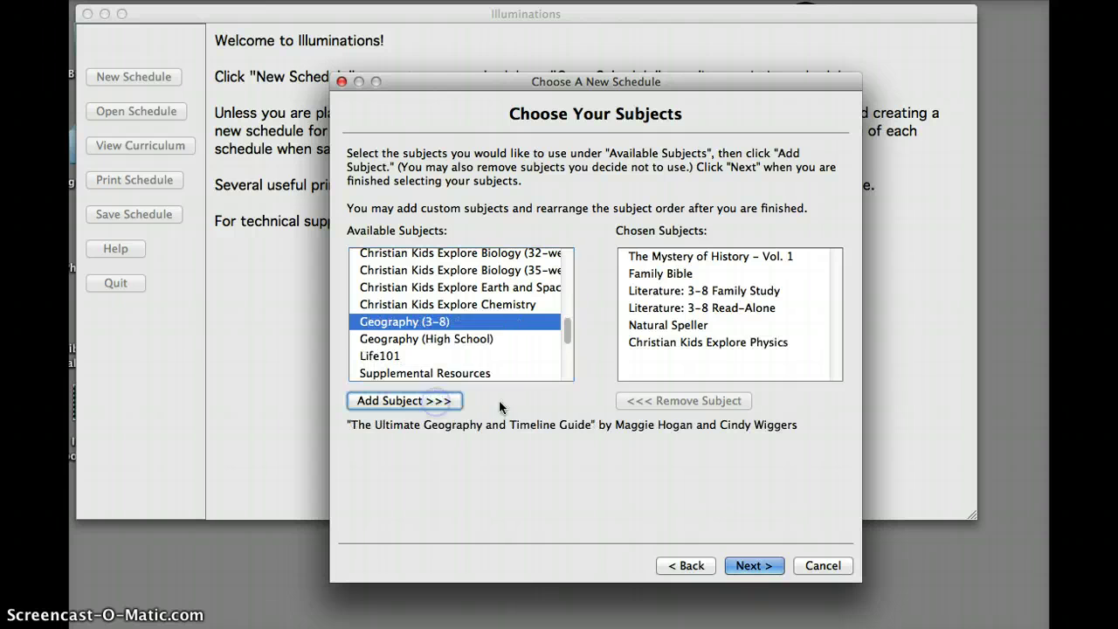
Confirm the chosen subjects and finish creating the new schedule.
click(734, 522)
click(754, 566)
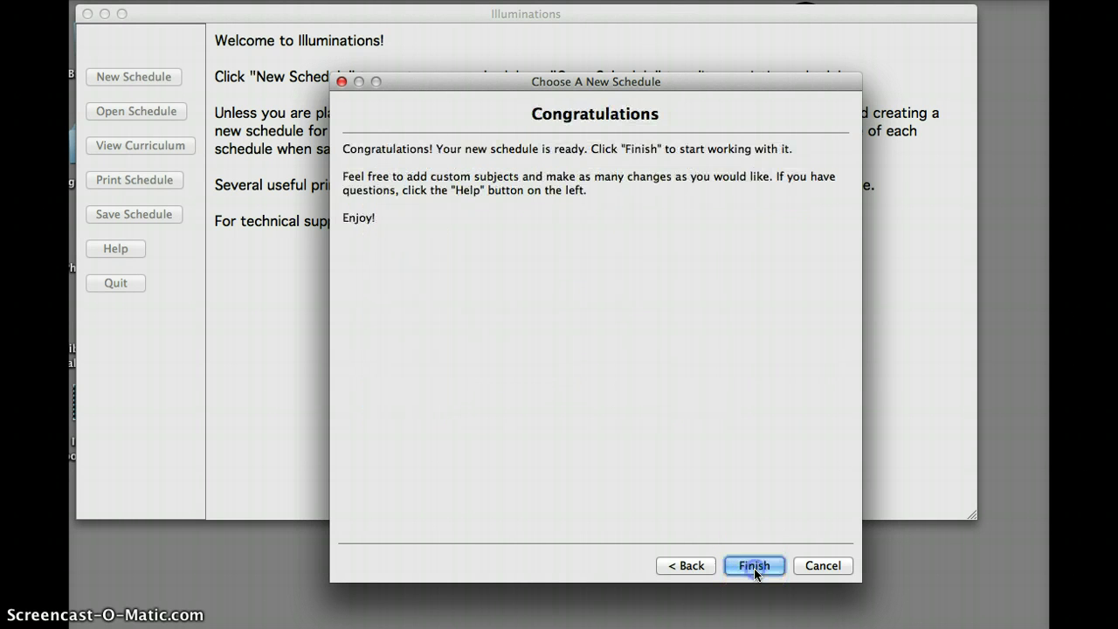
click(754, 568)
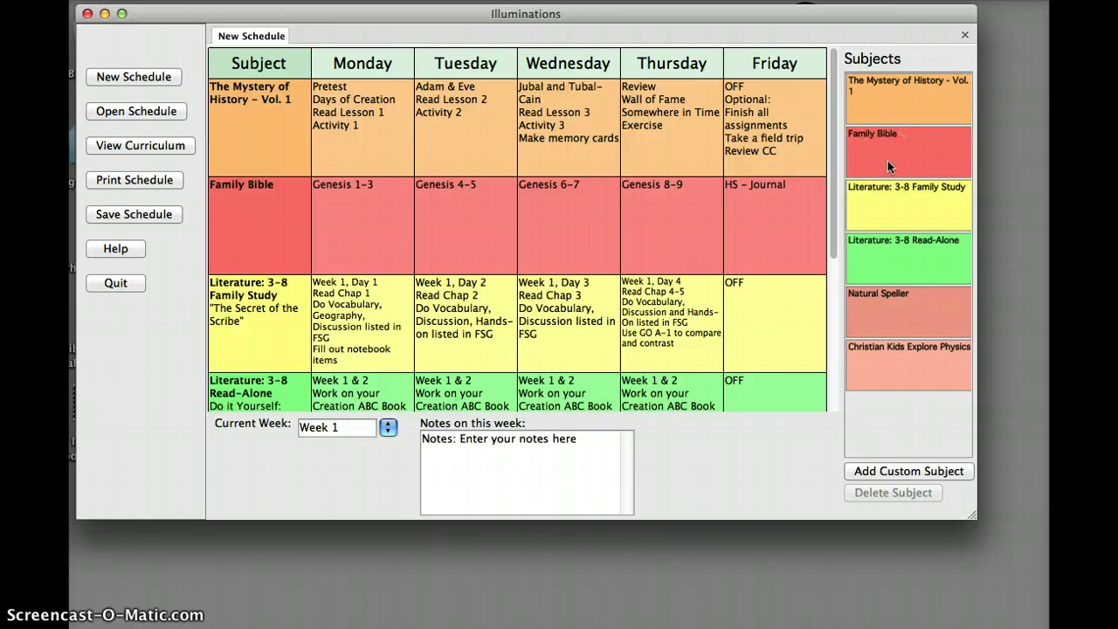
Move Family Bible above The Mystery of History – Vol. 1 in the subject order and set its color to White.
drag(887, 161, 890, 107)
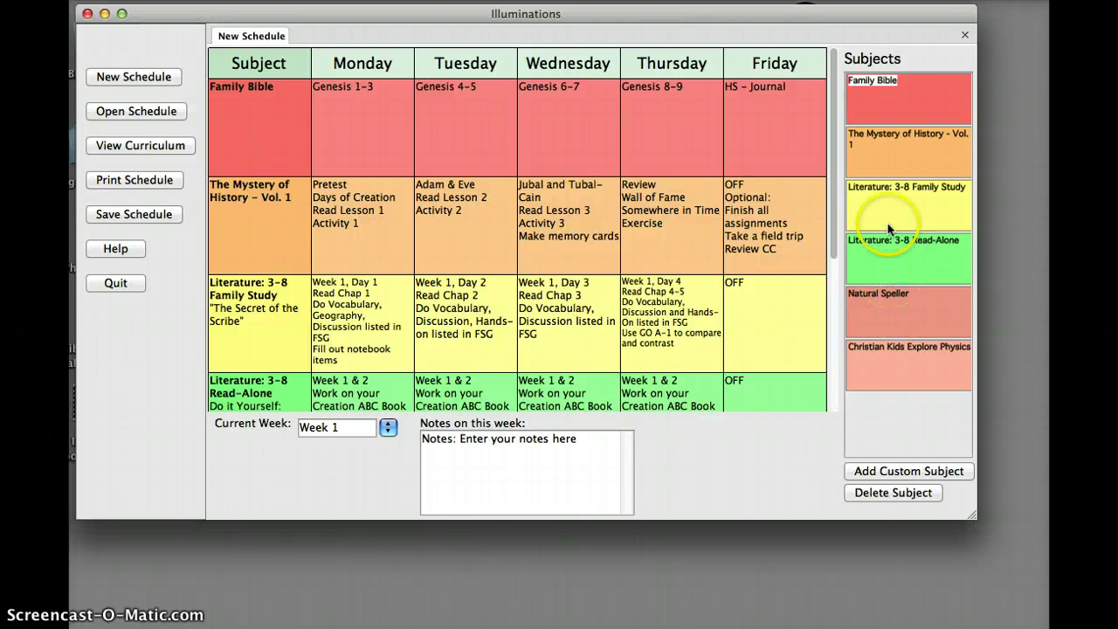
click(882, 109)
click(881, 109)
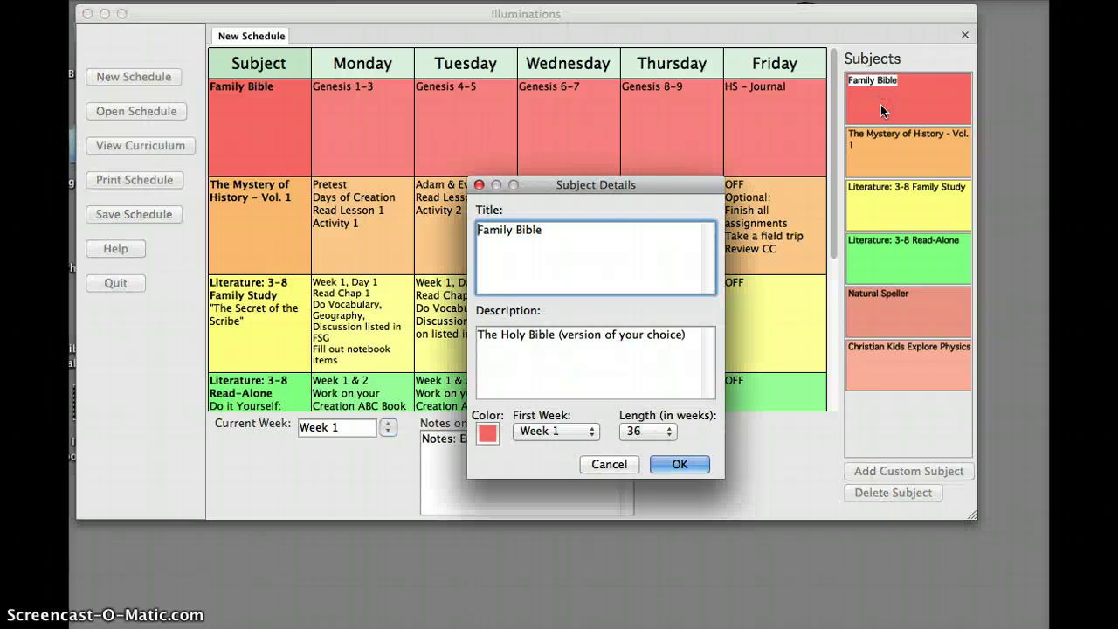
click(488, 434)
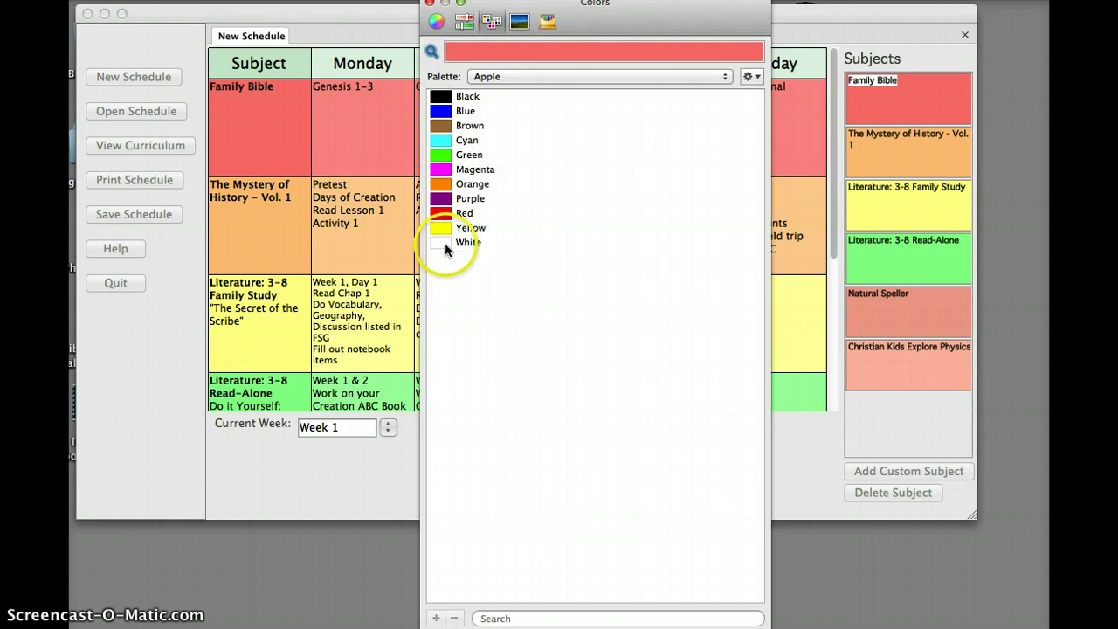
click(445, 243)
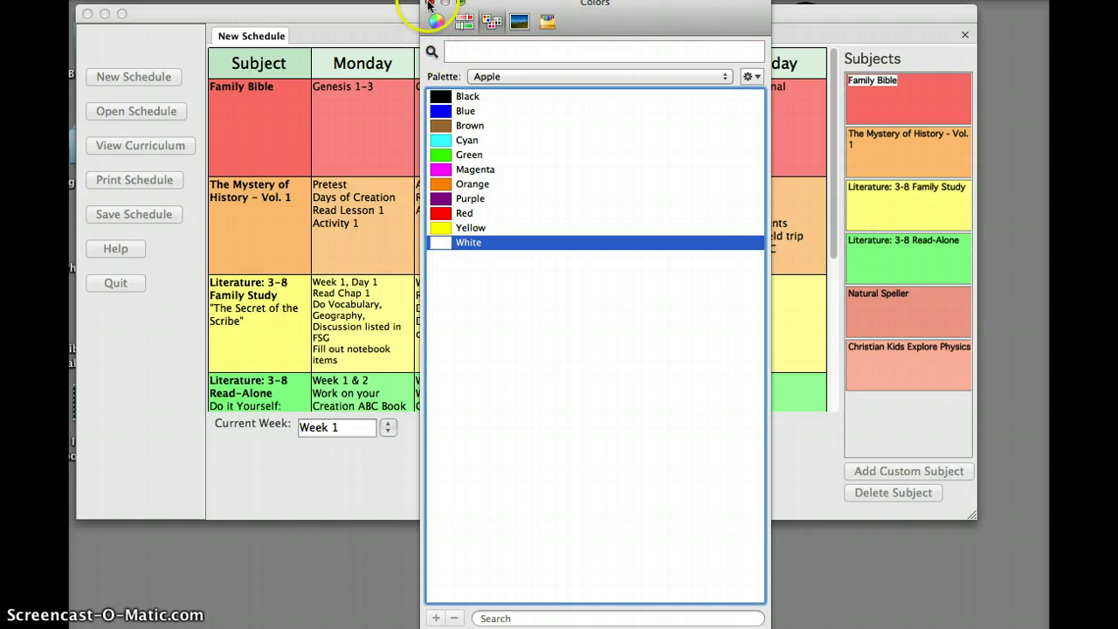
click(429, 4)
click(681, 465)
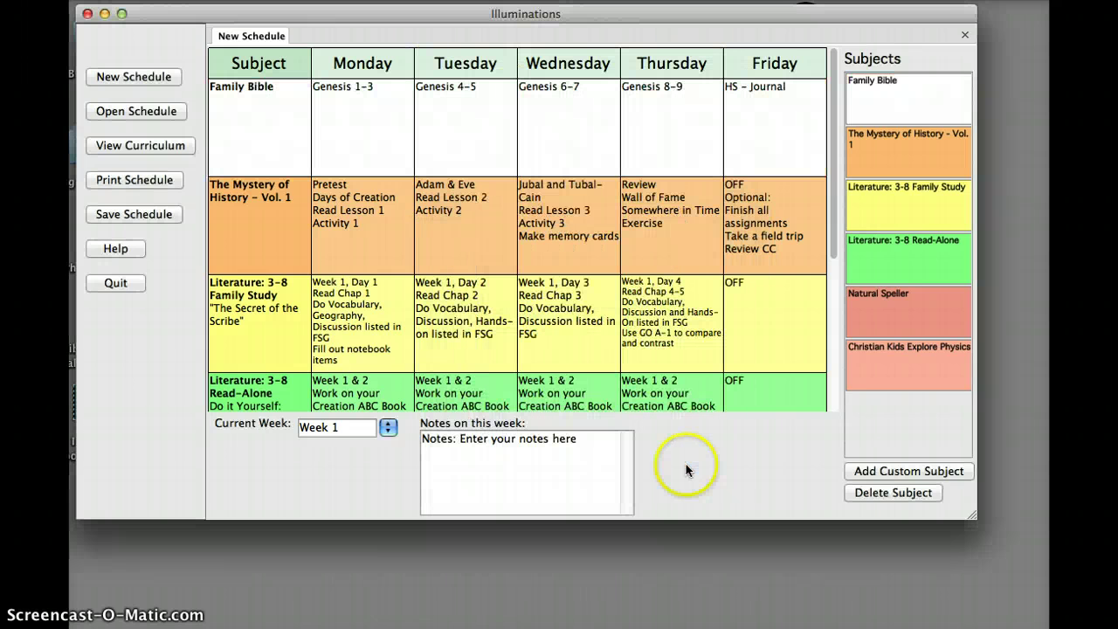
Set the color of The Mystery of History – Vol. 1 subject to White.
double_click(894, 159)
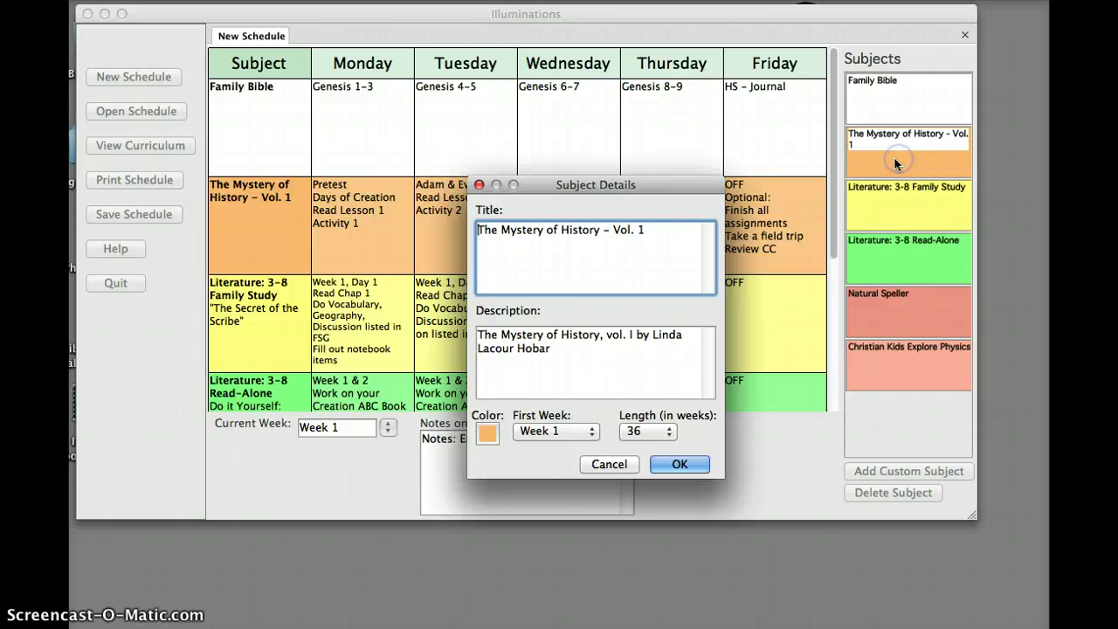
click(492, 431)
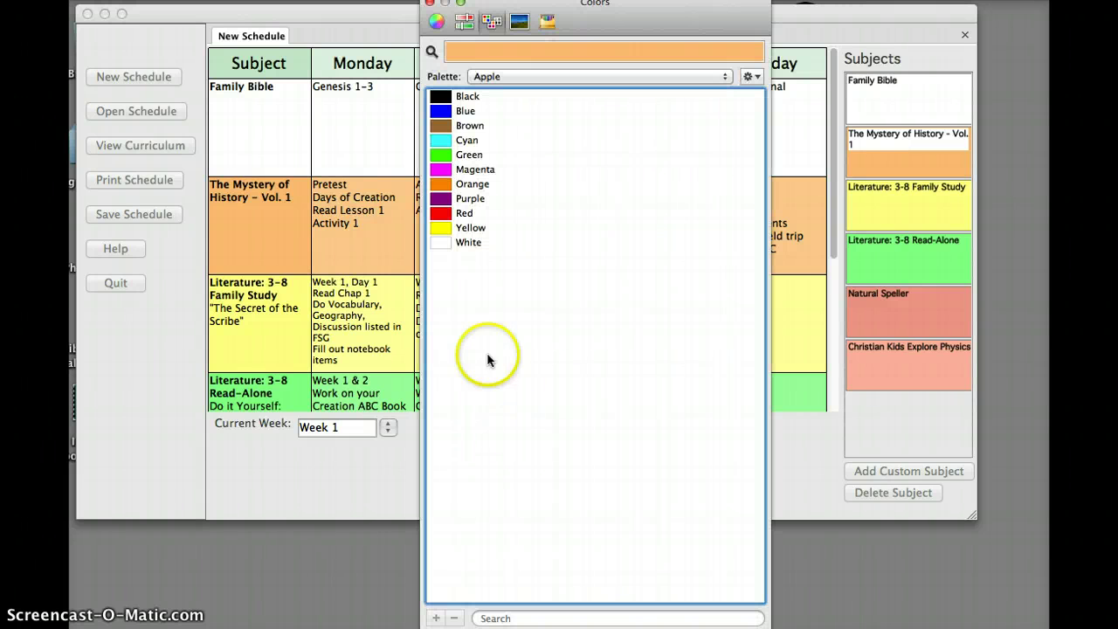
click(443, 243)
click(429, 3)
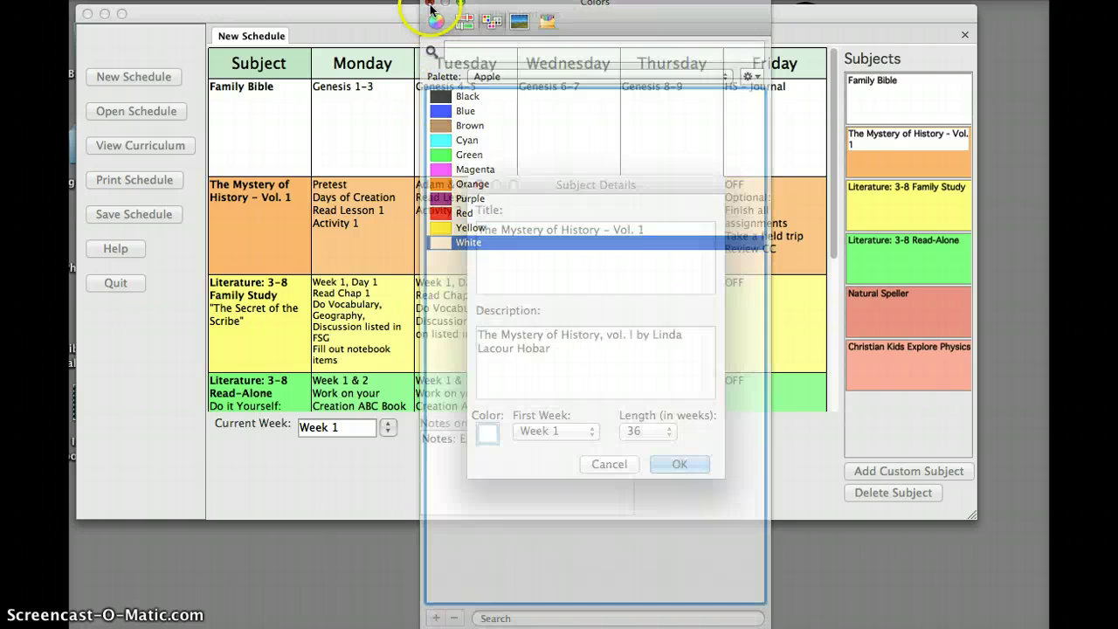
click(674, 464)
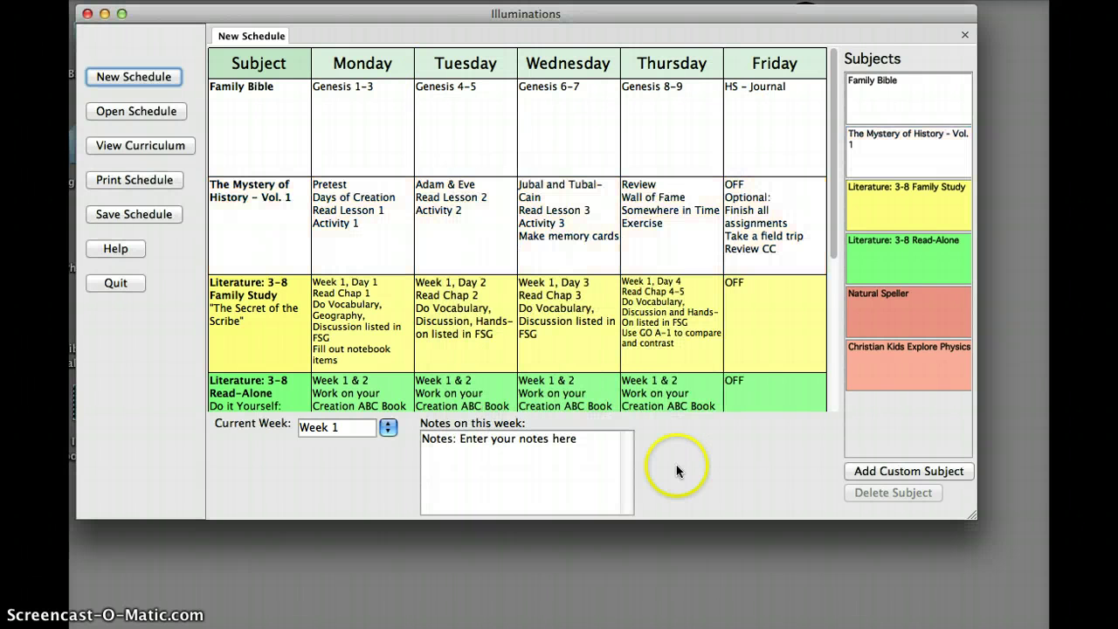
Replace the Friday entry for Family Bible with "OFF" in Week 1.
click(783, 94)
double_click(783, 94)
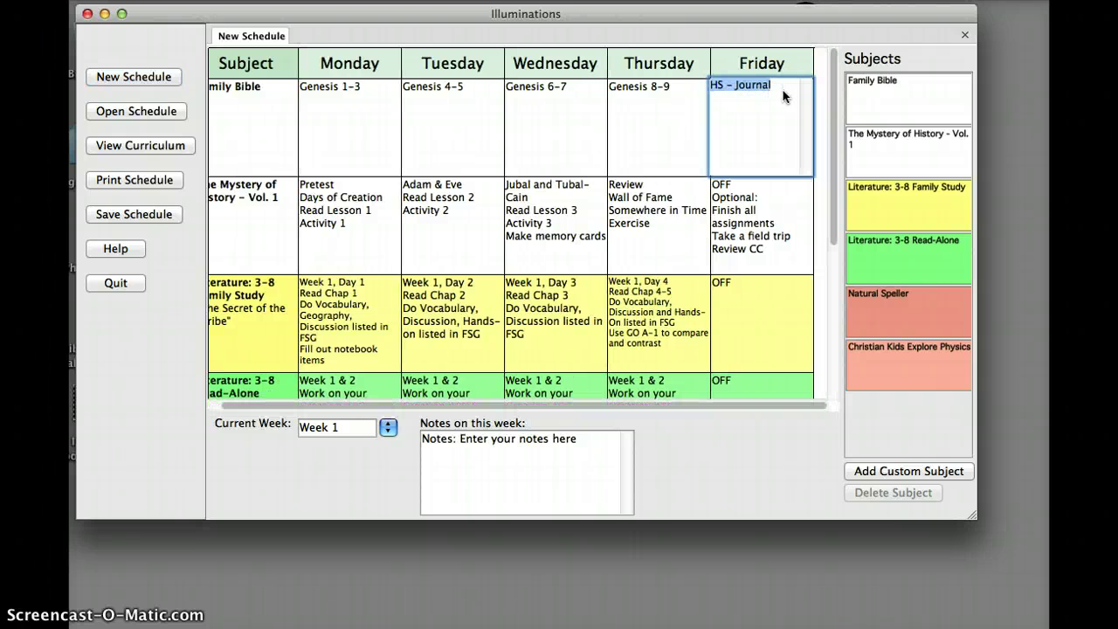
key(BackSpace)
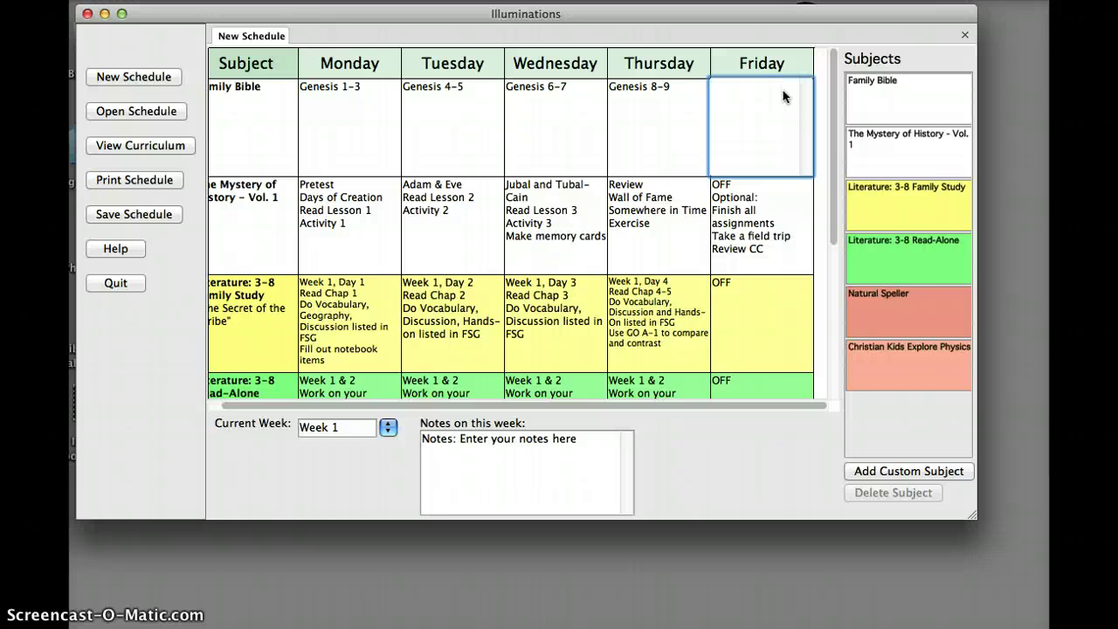
text(OFF)
Remove "OFF", "Optional:" and "Take a field trip" from the Friday entry of The Mystery of History in Week 1.
click(784, 232)
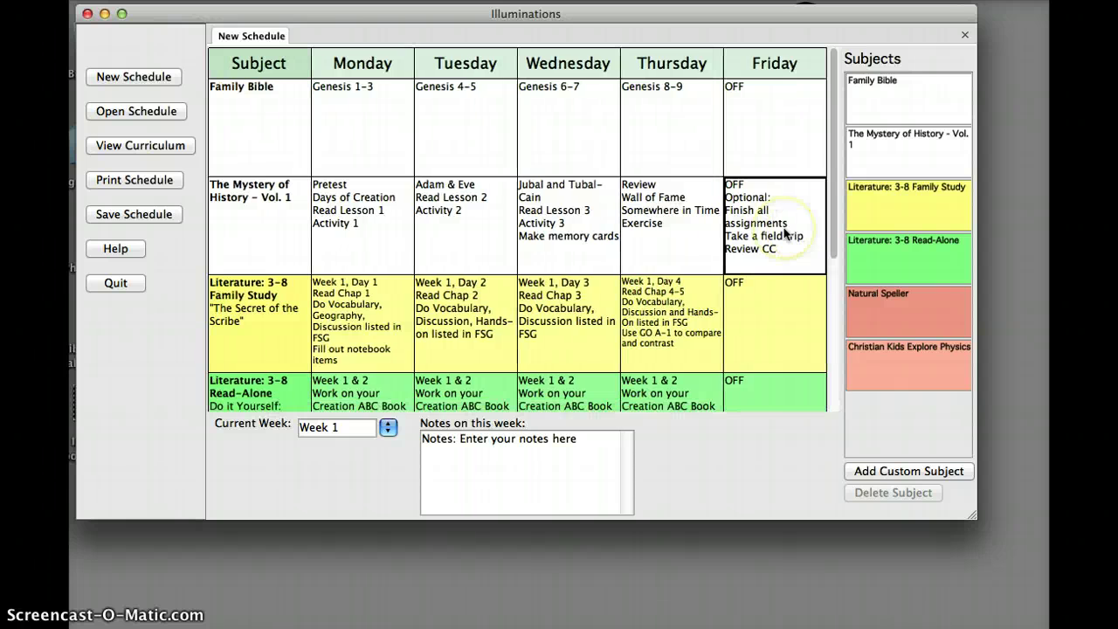
click(798, 235)
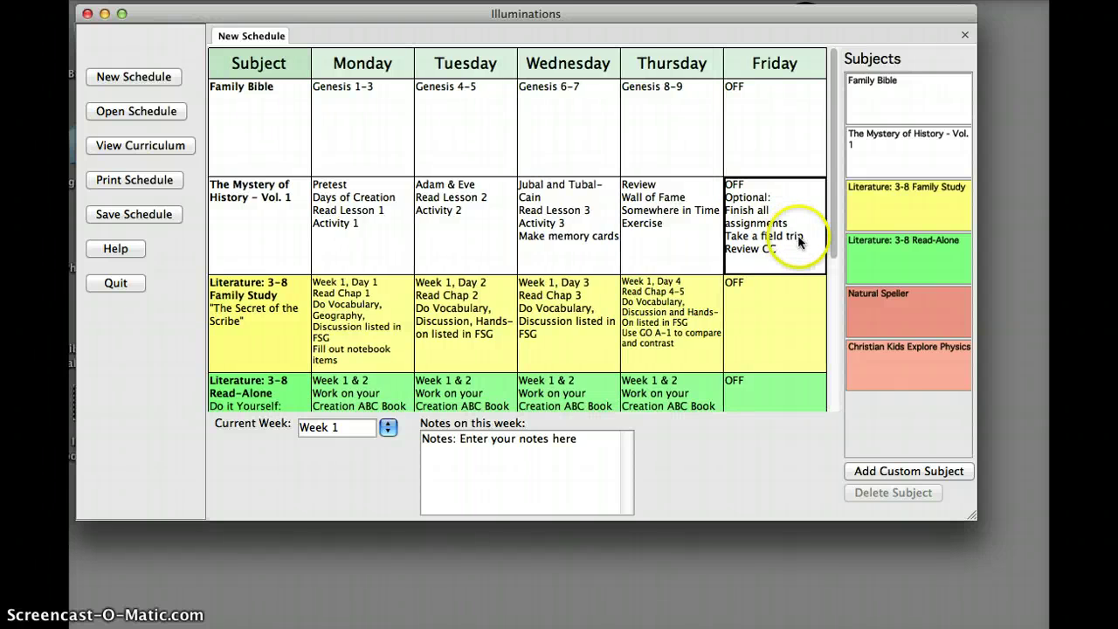
double_click(798, 235)
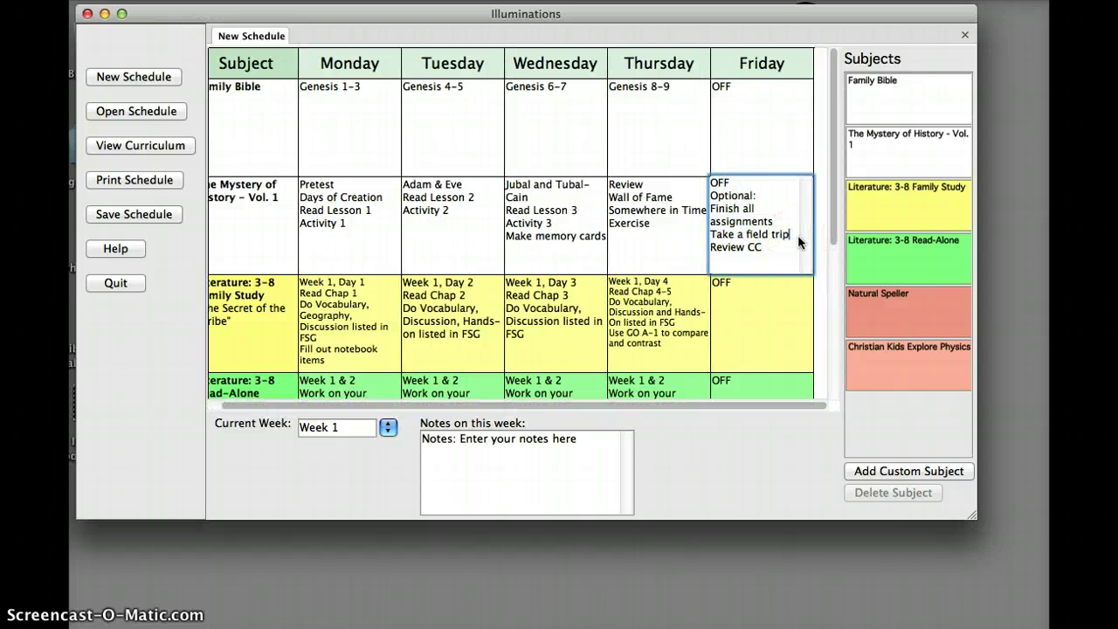
key(BackSpace)
key(BackSpace)
key(BackSpace)
key(BackSpace)
key(BackSpace)
key(BackSpace)
key(BackSpace)
key(BackSpace)
key(BackSpace)
key(BackSpace)
key(BackSpace)
key(BackSpace)
key(BackSpace)
key(BackSpace)
key(BackSpace)
key(Up)
key(Up)
key(Up)
key(Right)
key(Right)
key(Right)
key(Right)
key(Right)
key(Right)
key(Right)
key(Right)
key(Right)
key(BackSpace)
key(BackSpace)
key(BackSpace)
key(BackSpace)
key(BackSpace)
key(BackSpace)
key(BackSpace)
key(BackSpace)
key(BackSpace)
key(BackSpace)
key(BackSpace)
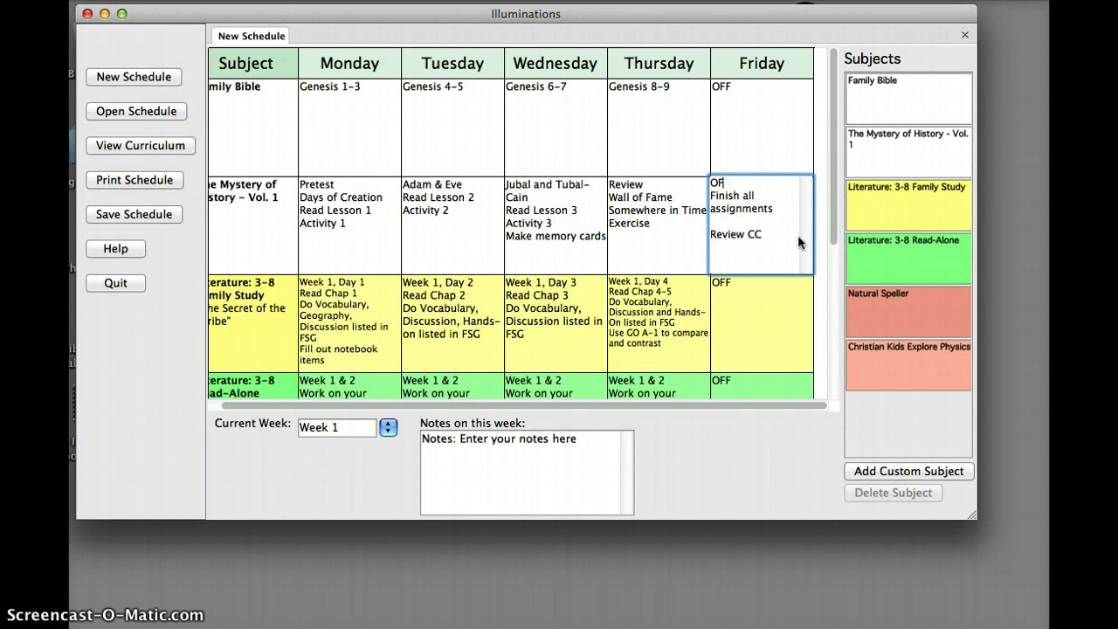
key(BackSpace)
key(BackSpace)
click(797, 326)
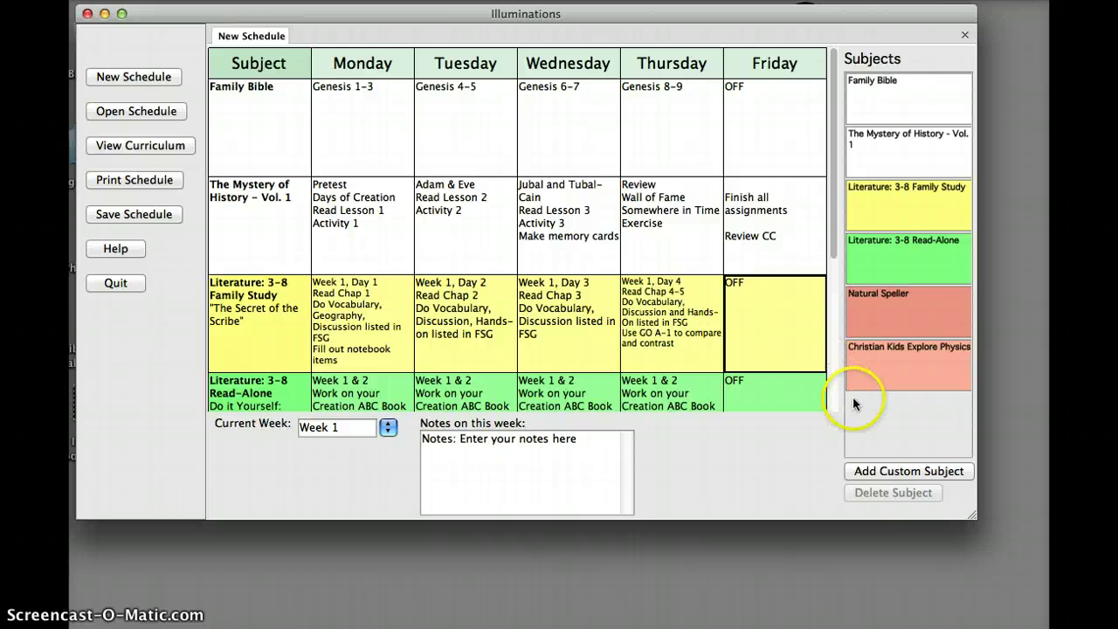
Start a new custom subject and title it "math".
click(871, 472)
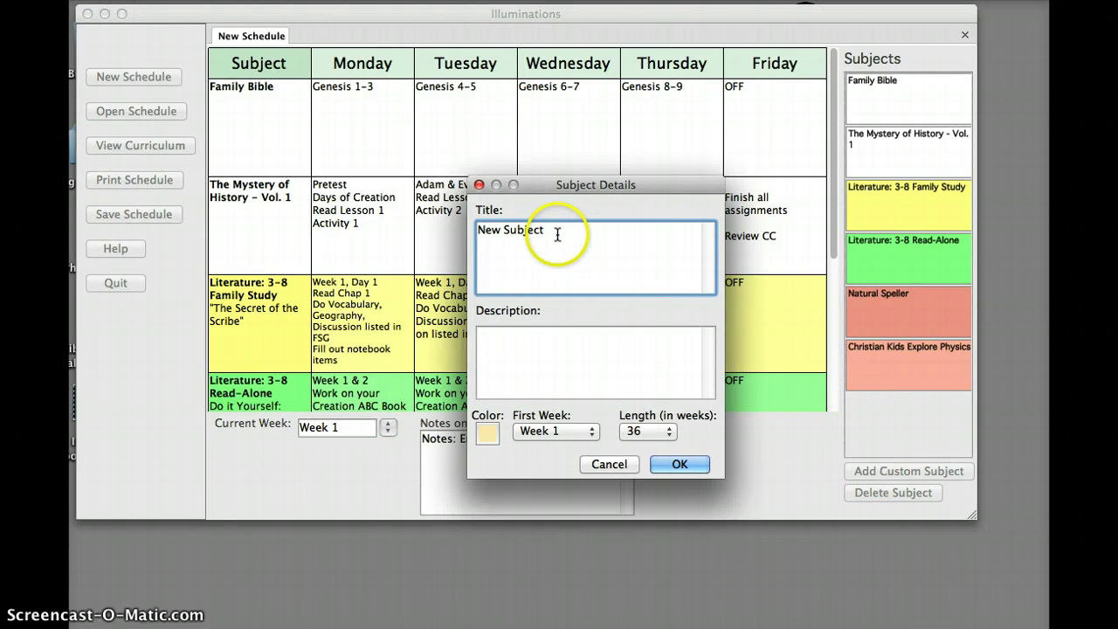
key(BackSpace)
key(BackSpace)
key(BackSpace)
key(BackSpace)
key(BackSpace)
key(BackSpace)
key(BackSpace)
key(BackSpace)
key(BackSpace)
key(BackSpace)
key(BackSpace)
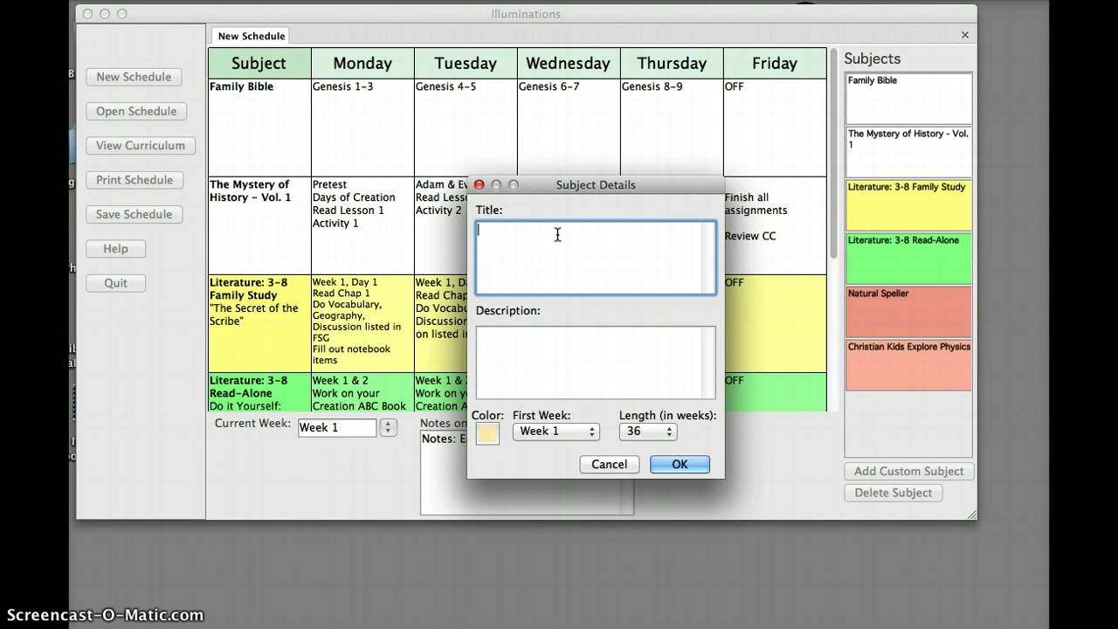
text(math)
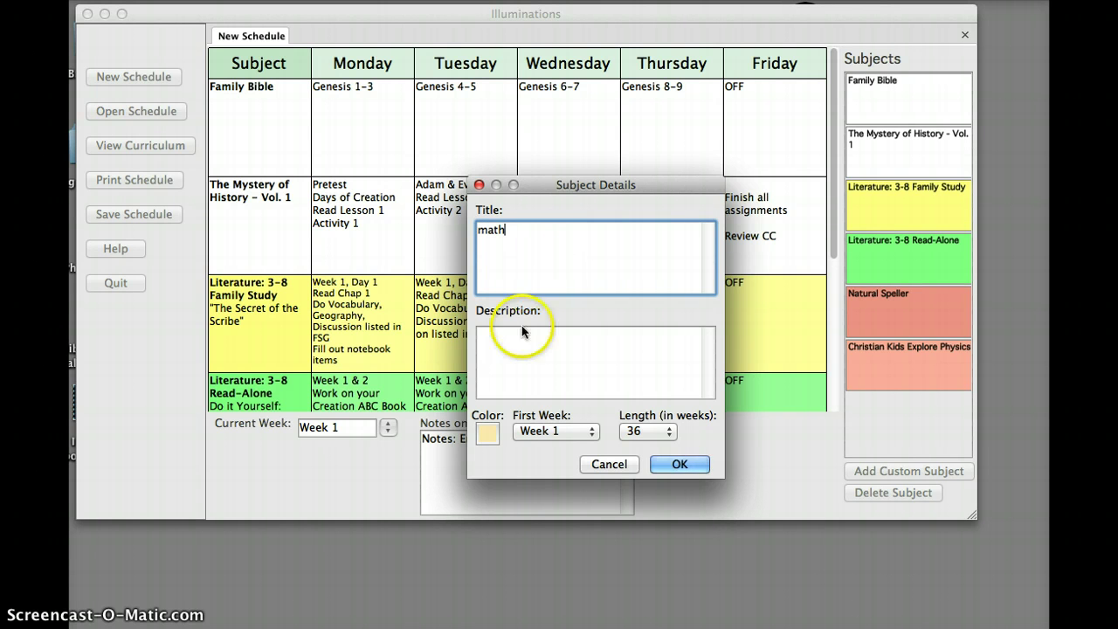
Set the math subject's color to White and add it to the schedule.
click(488, 433)
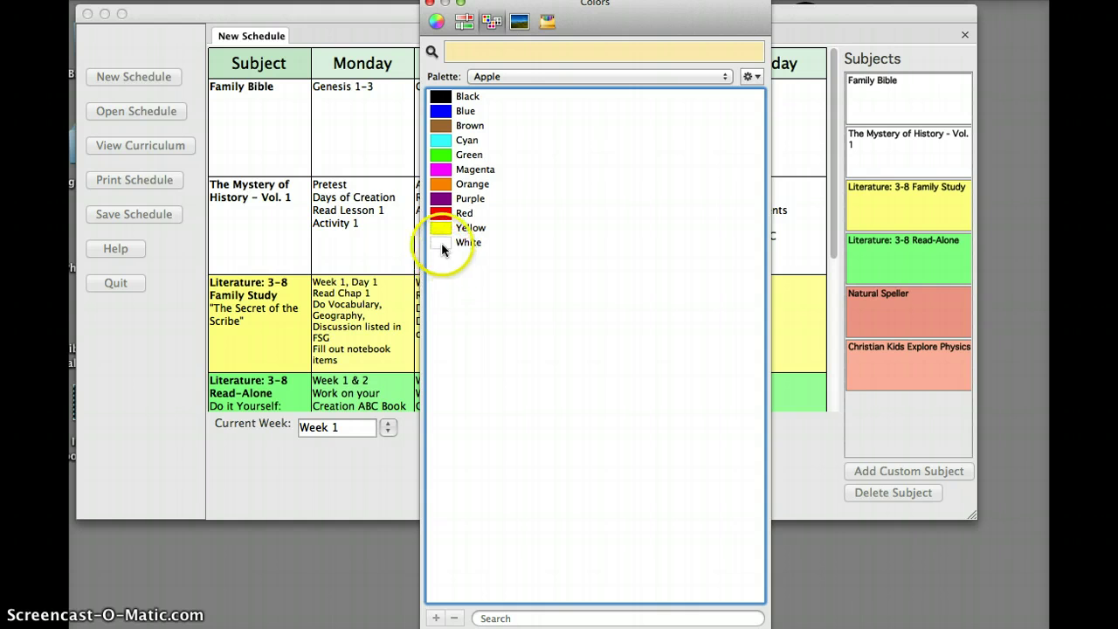
click(442, 245)
click(431, 5)
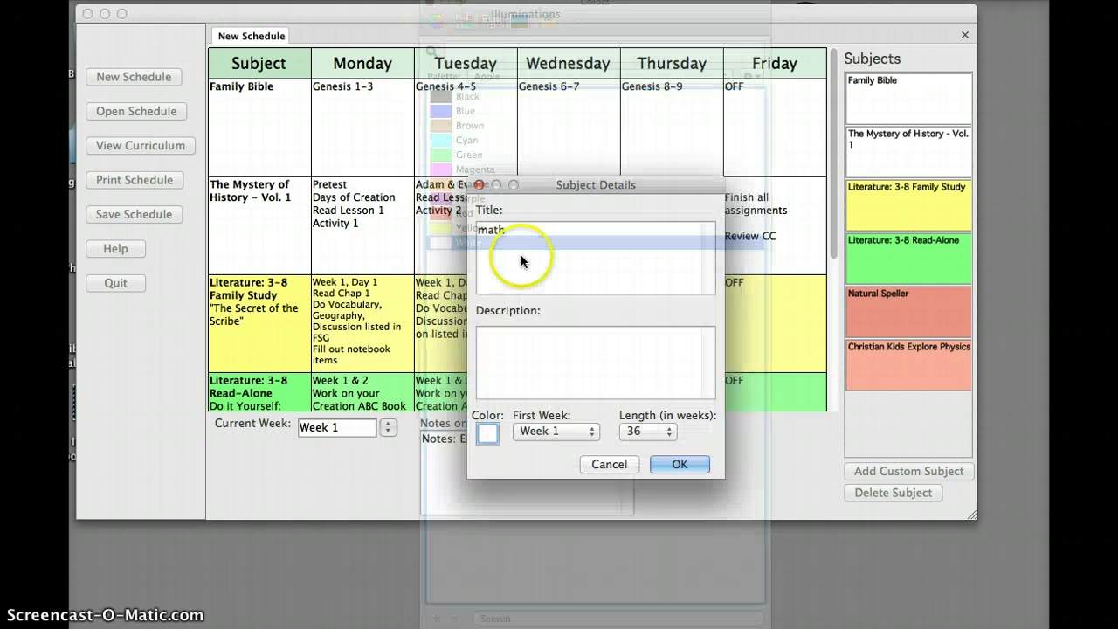
click(686, 460)
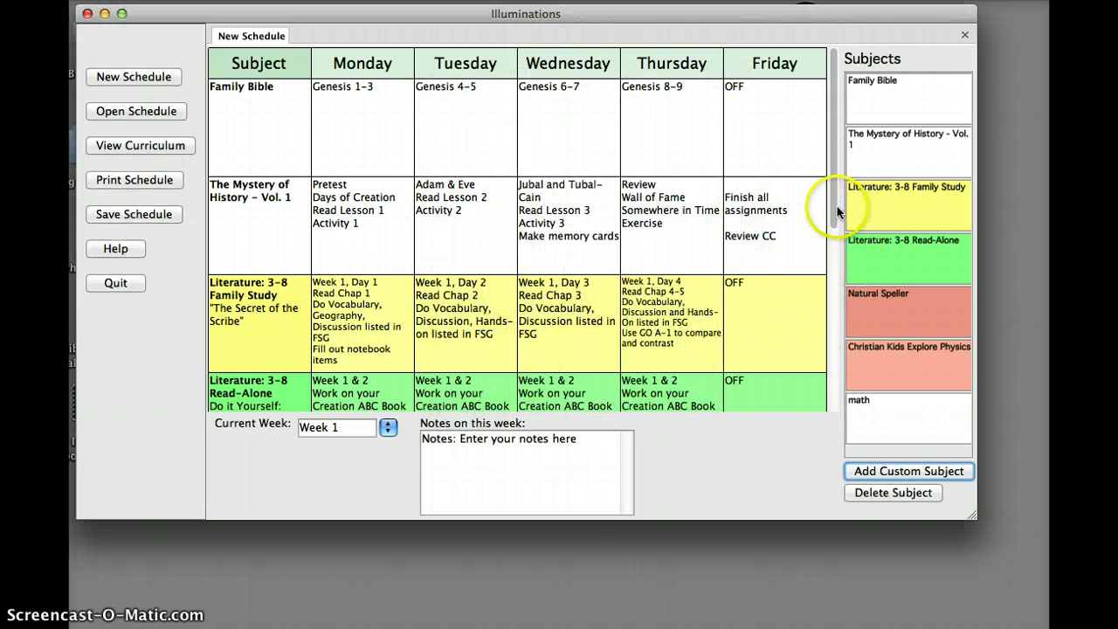
Switch the schedule to the Template week and enter "do a lesson" as the Monday entry for math.
drag(832, 212, 829, 411)
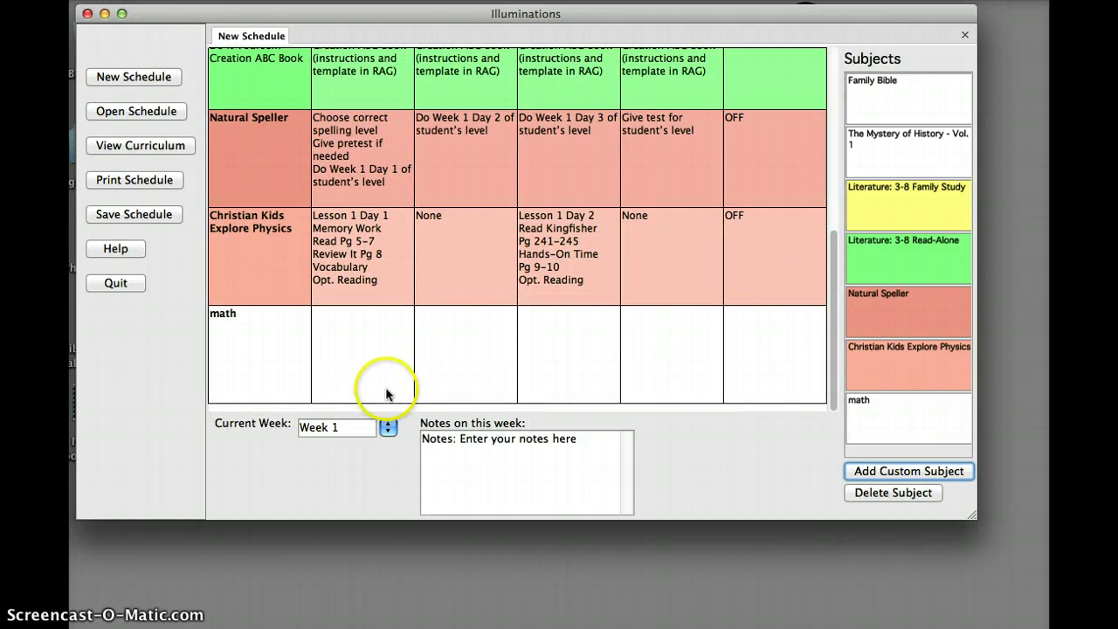
click(390, 437)
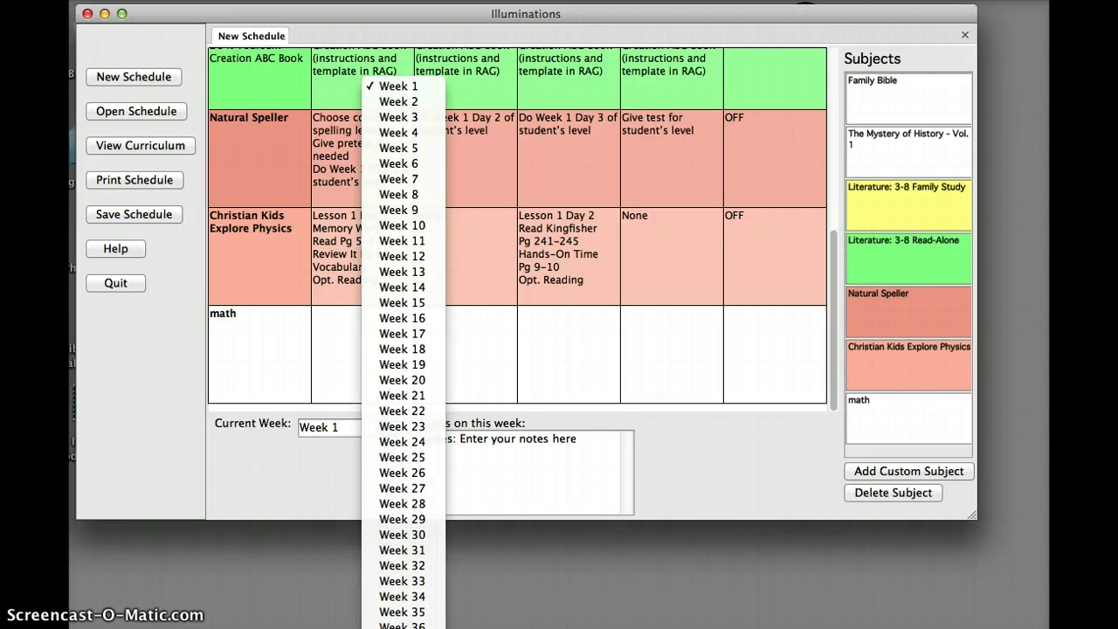
click(398, 628)
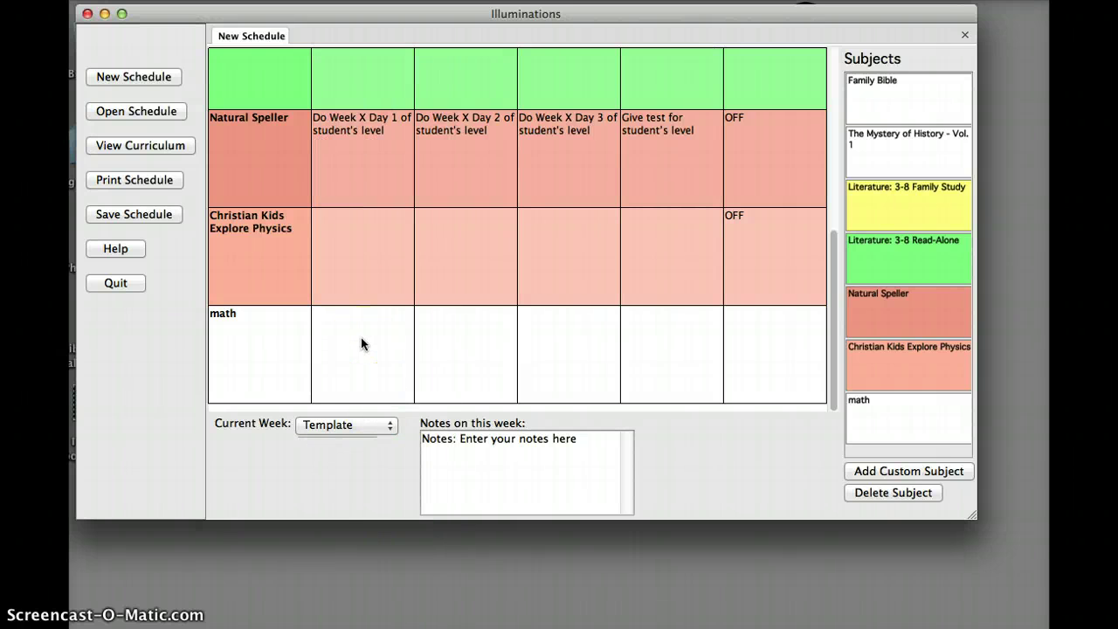
double_click(361, 338)
text(do a lesson)
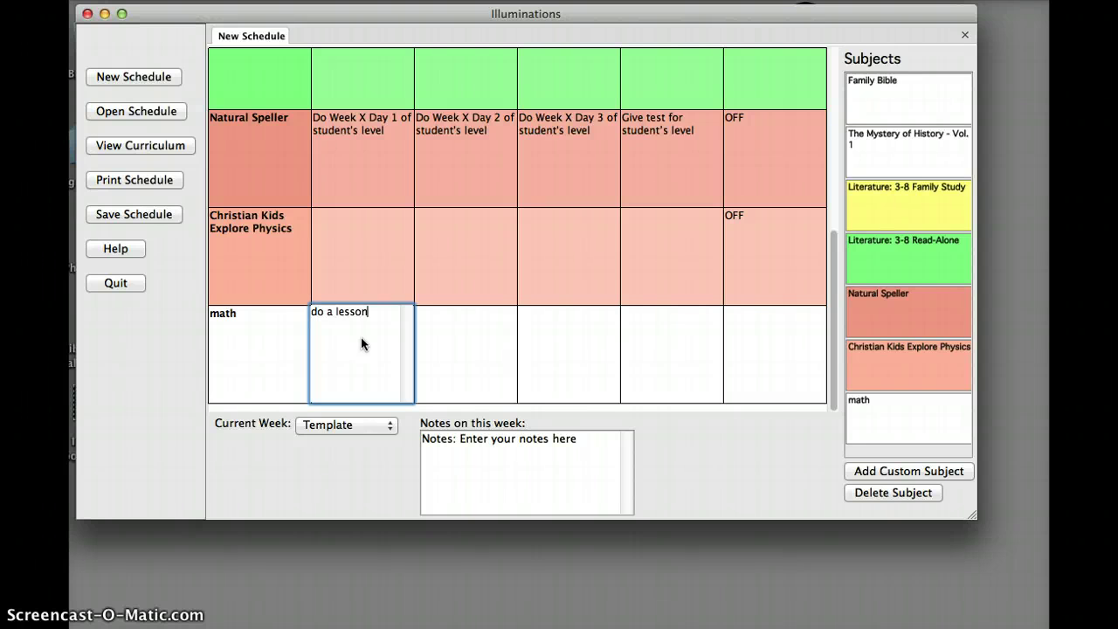
key(Tab)
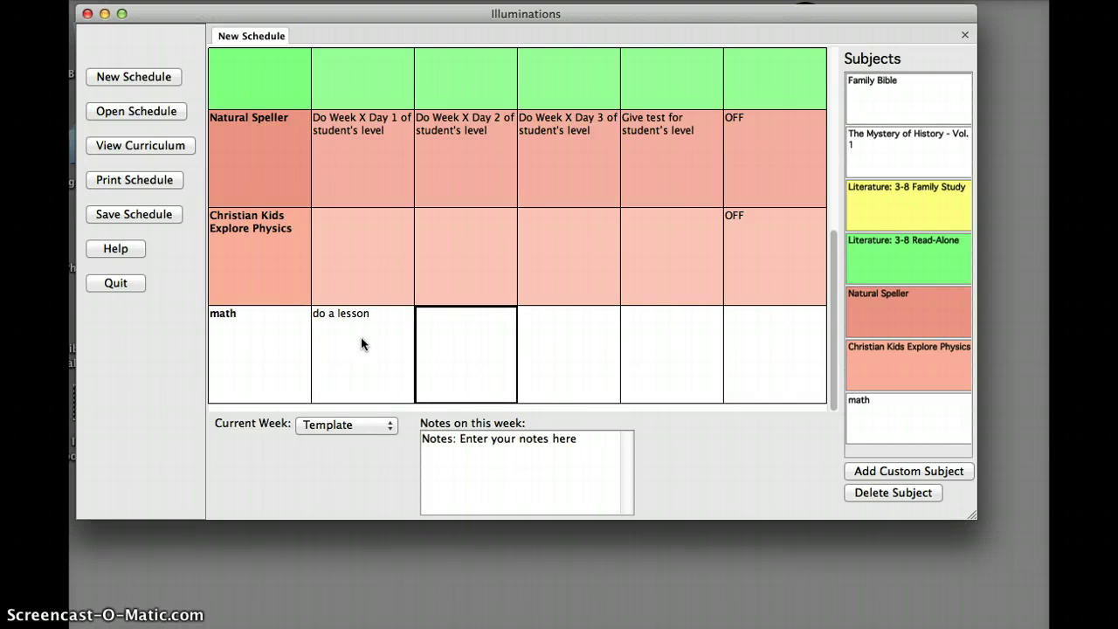
Enter "do a lesson" as the Tuesday, Wednesday and Thursday entries for math in the Template week, and "oFF" for Friday.
text(do )
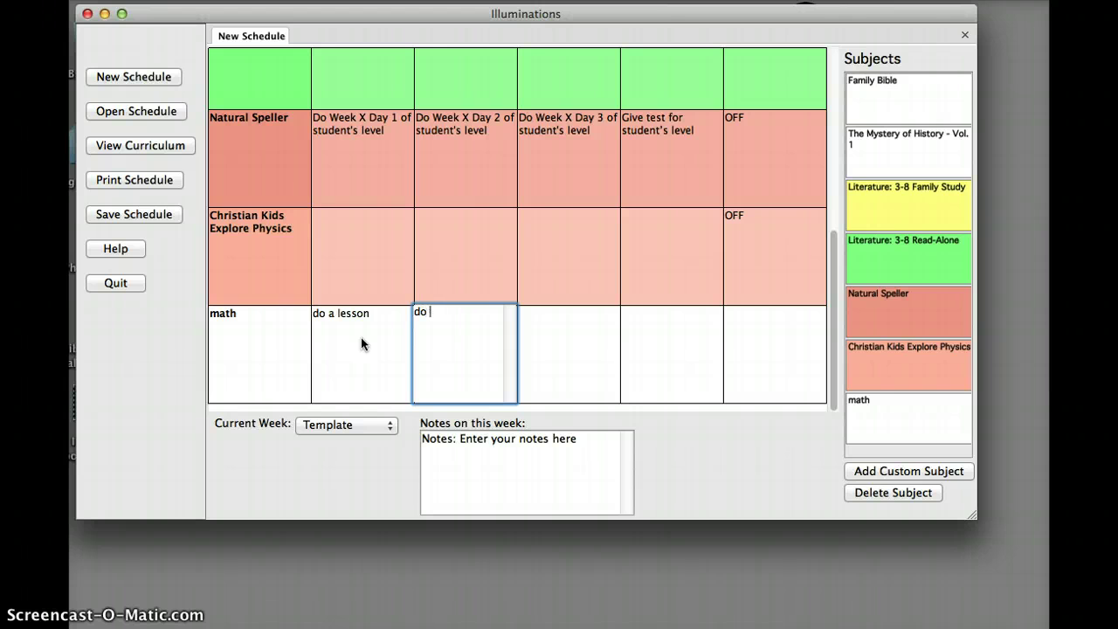
text(a lesson)
key(Tab)
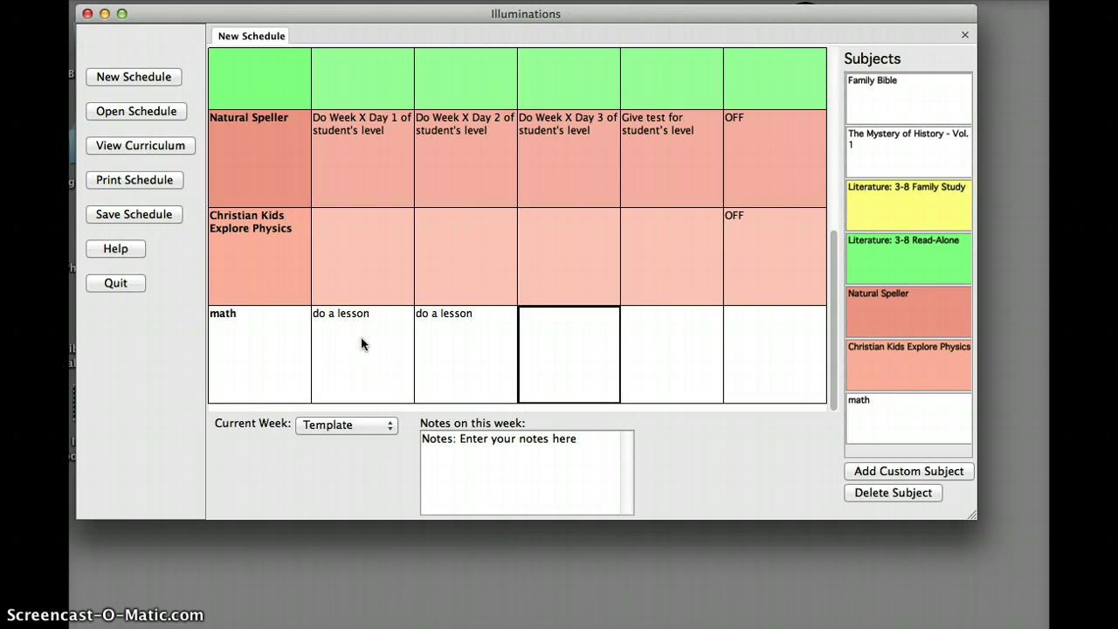
text(do a lesson)
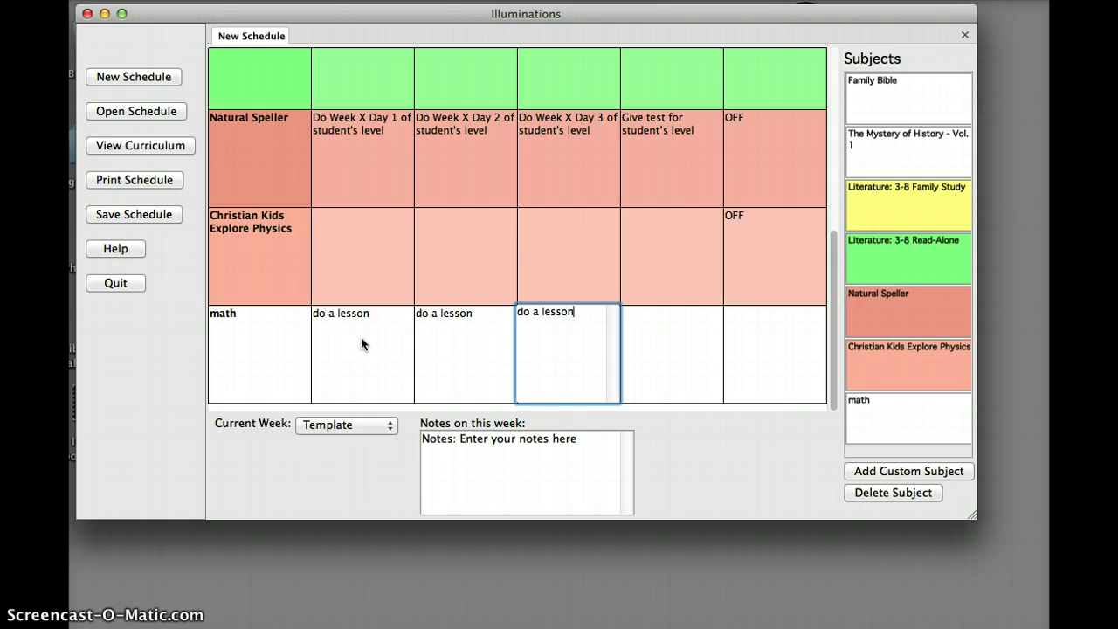
key(Tab)
text(do )
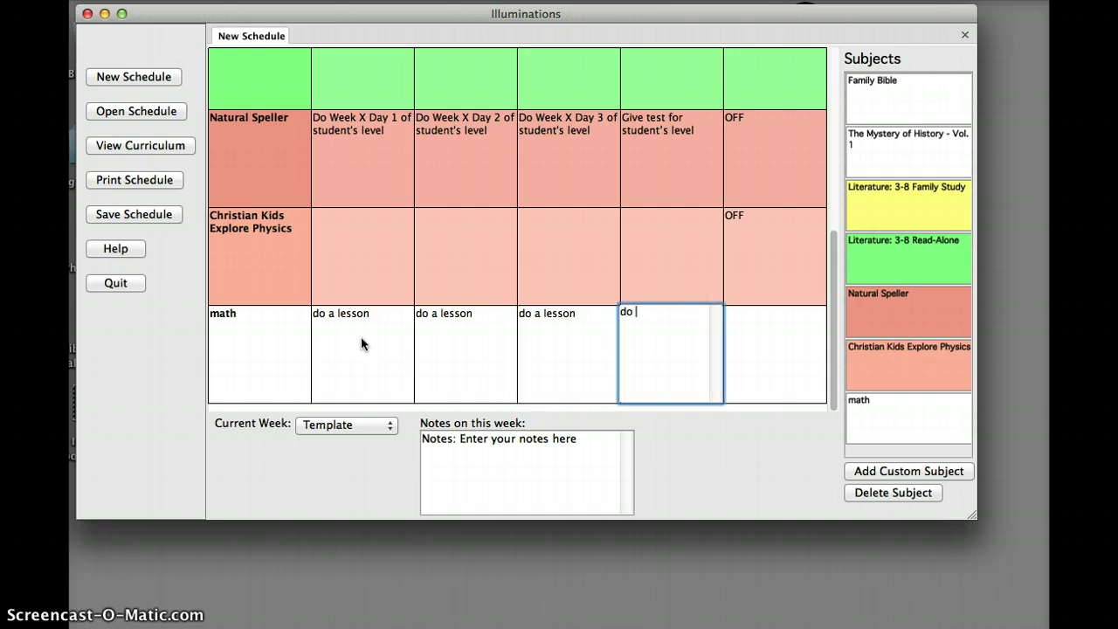
text(a lesson)
key(Tab)
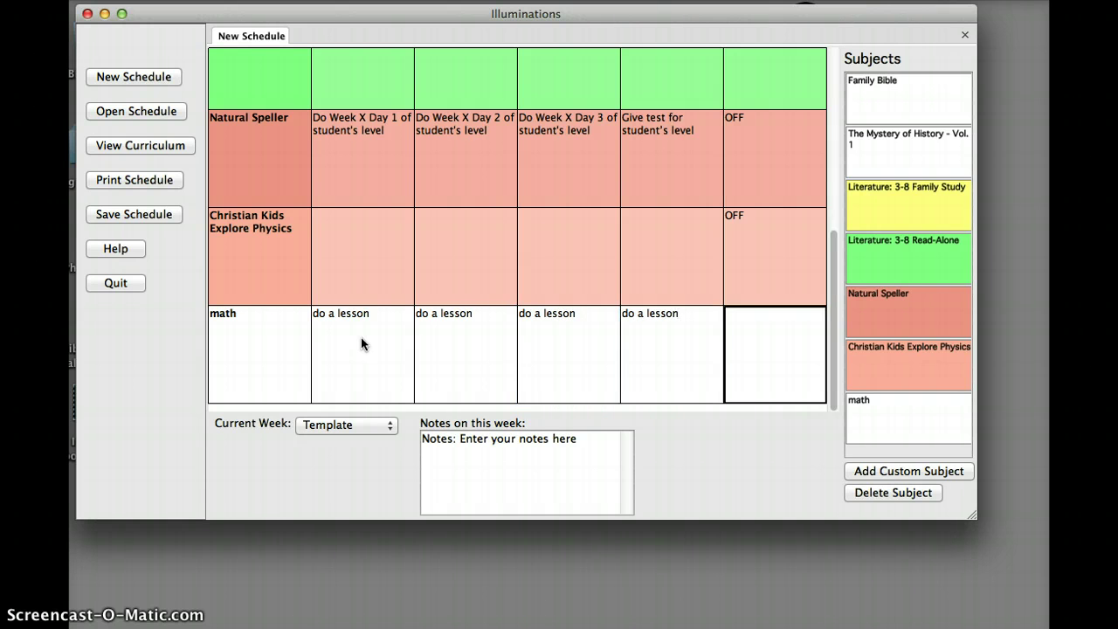
text(oFF)
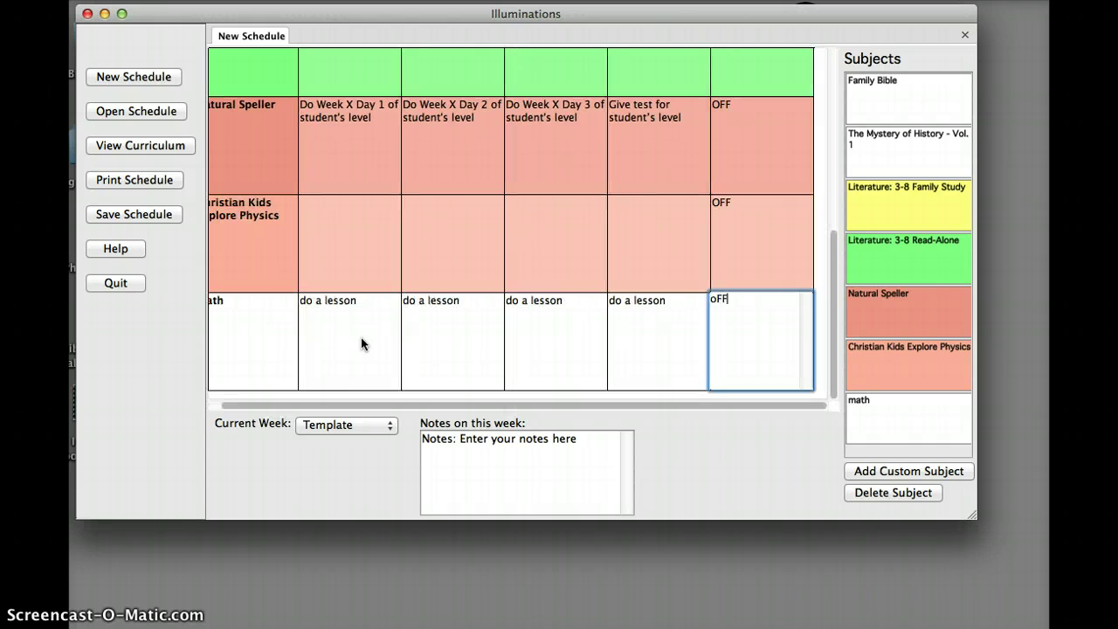
Check the math row of the schedule in Week 1 and in Week 7.
click(390, 434)
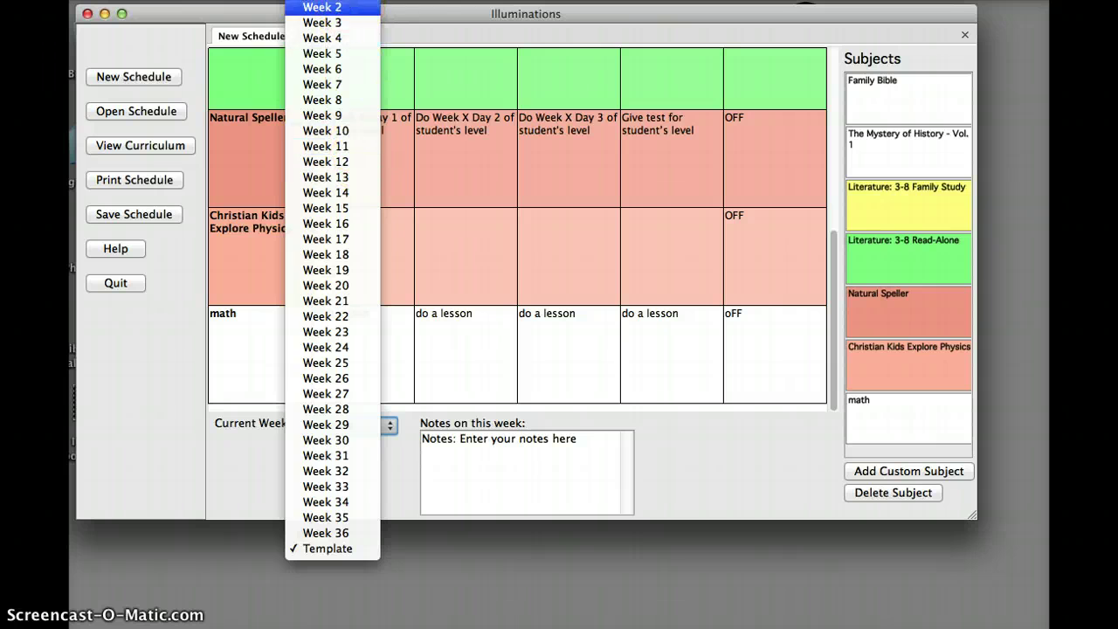
click(341, 10)
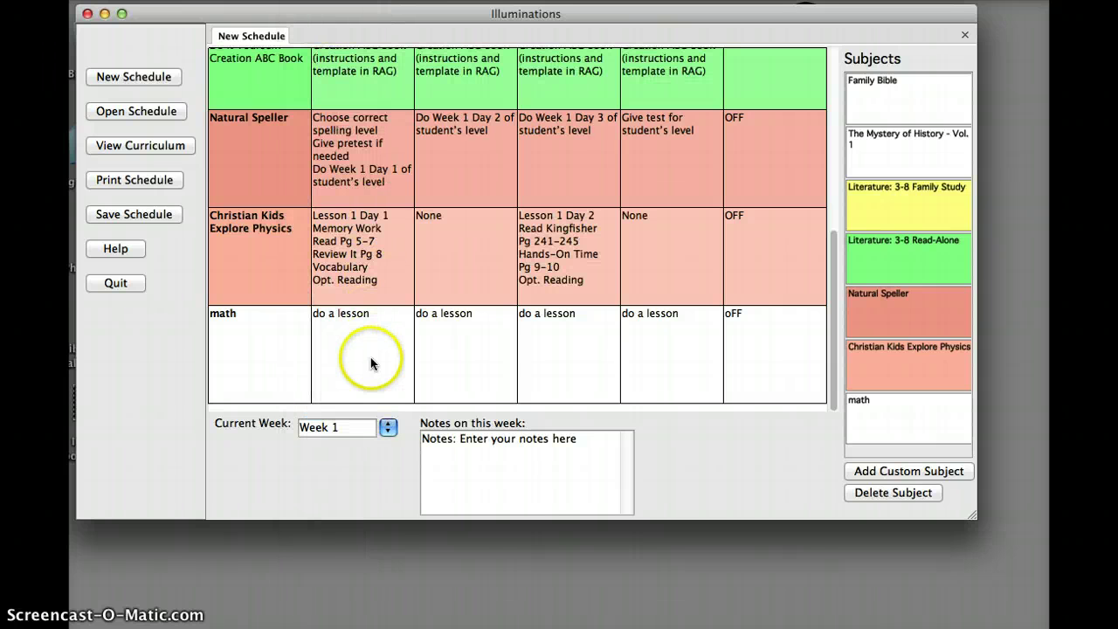
click(388, 427)
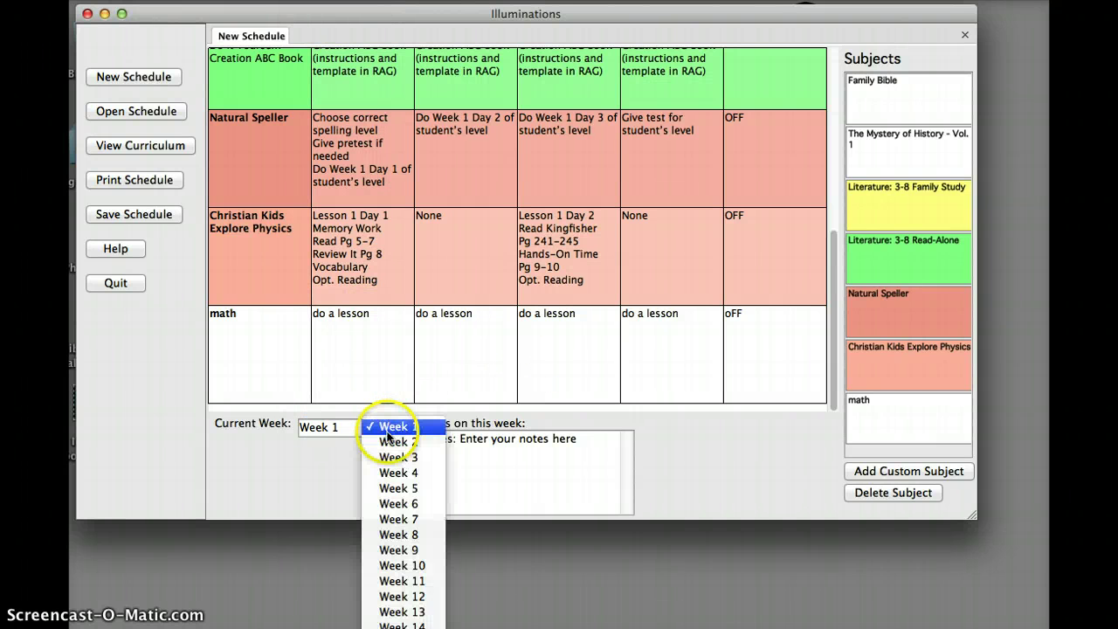
click(402, 521)
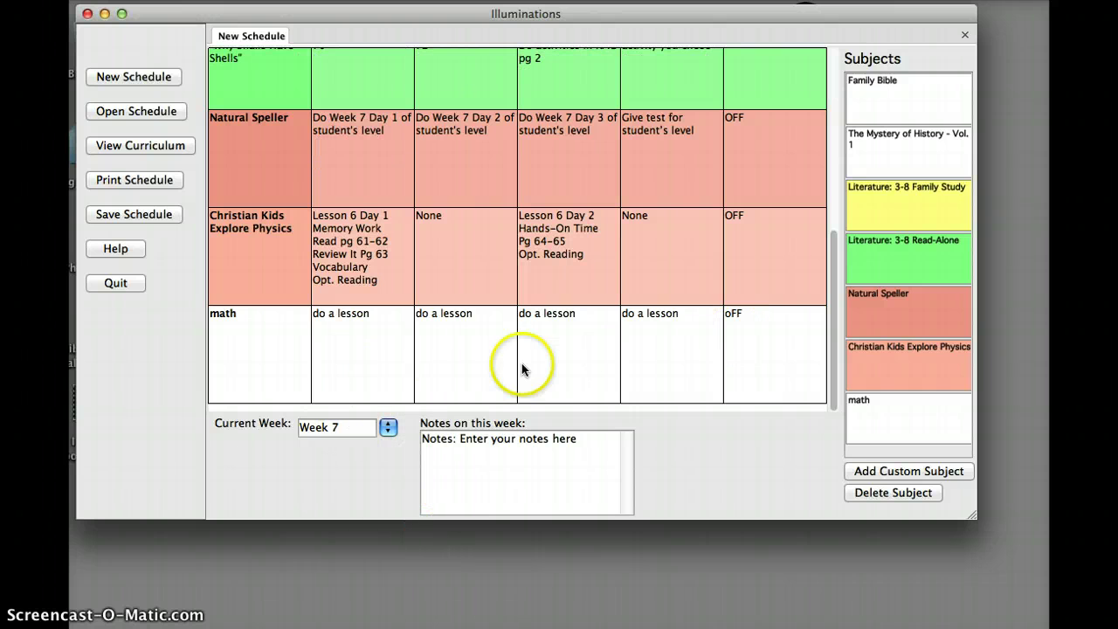
Return to Week 1 and replace the Monday entry of Family Bible with "Change the week!!".
click(388, 428)
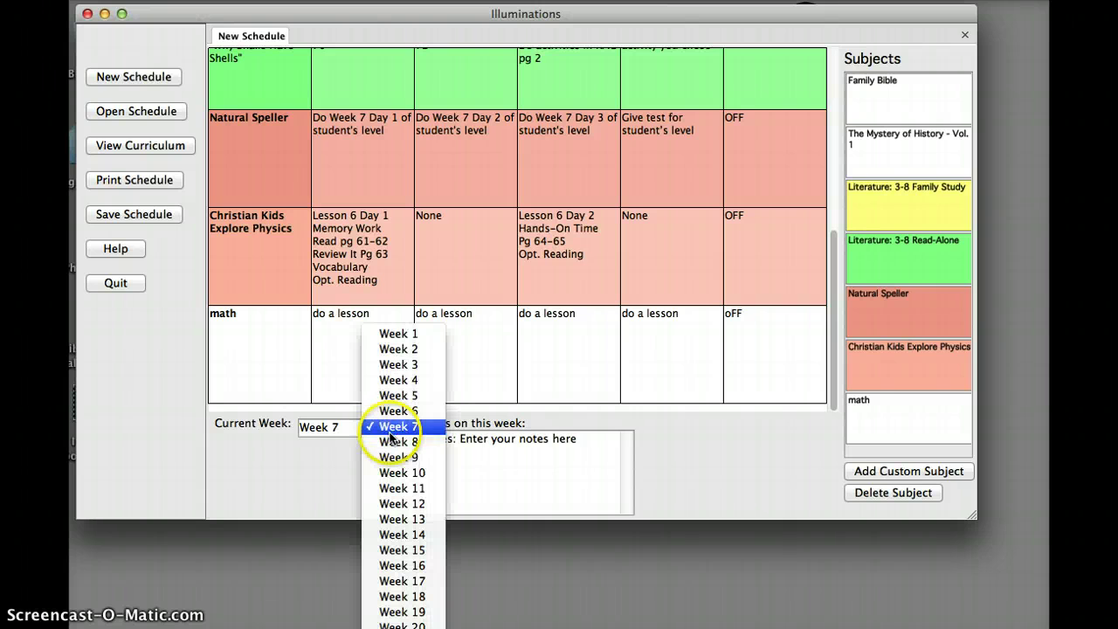
click(400, 334)
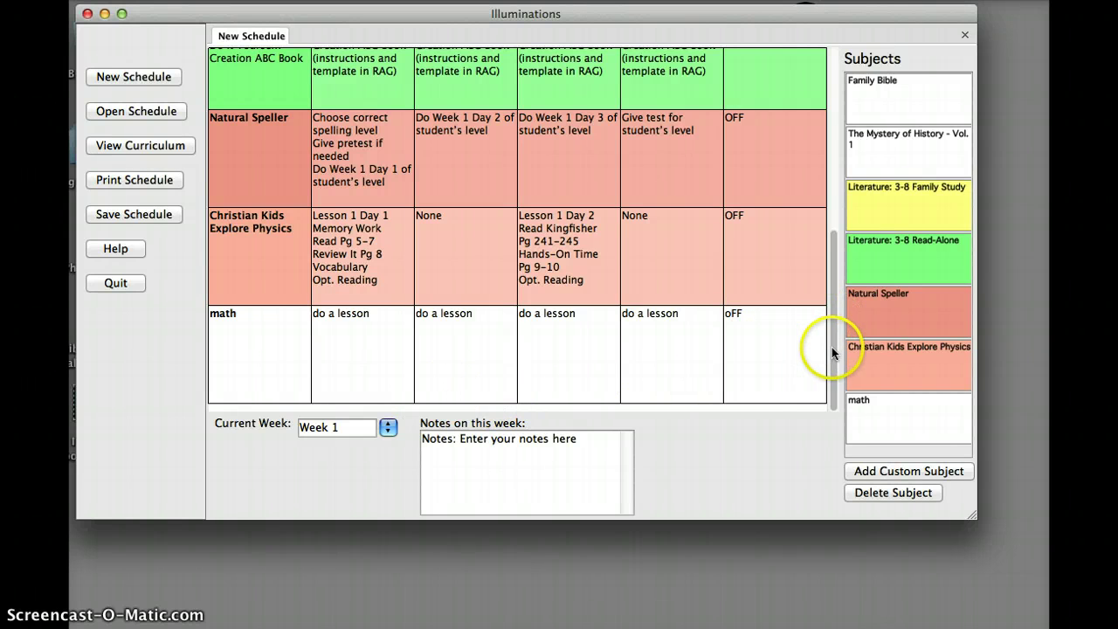
drag(833, 348, 832, 109)
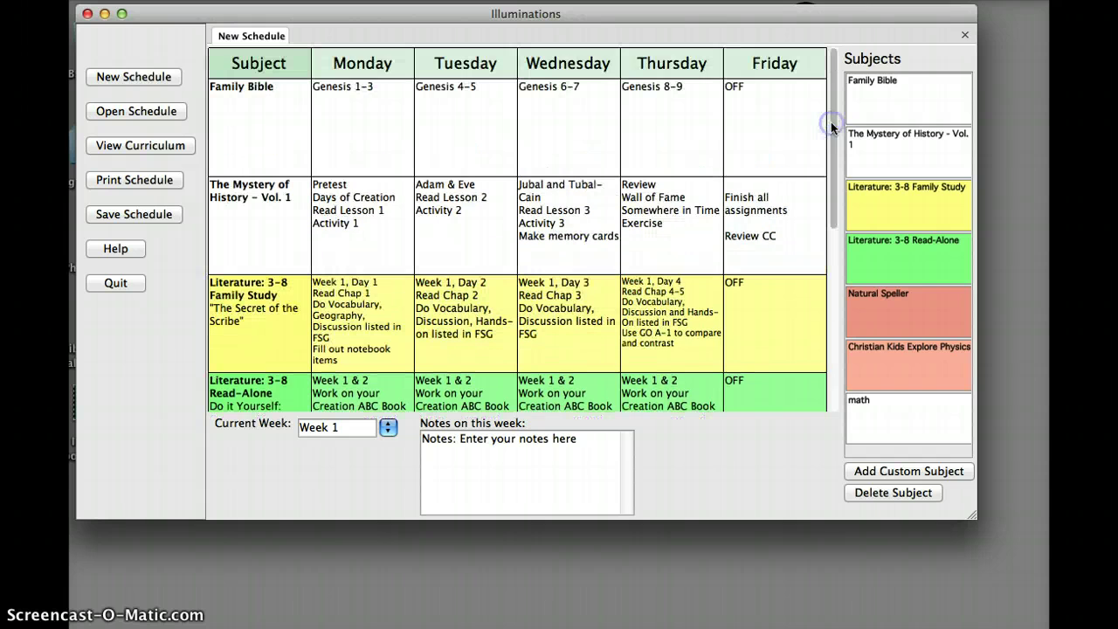
click(374, 86)
click(373, 85)
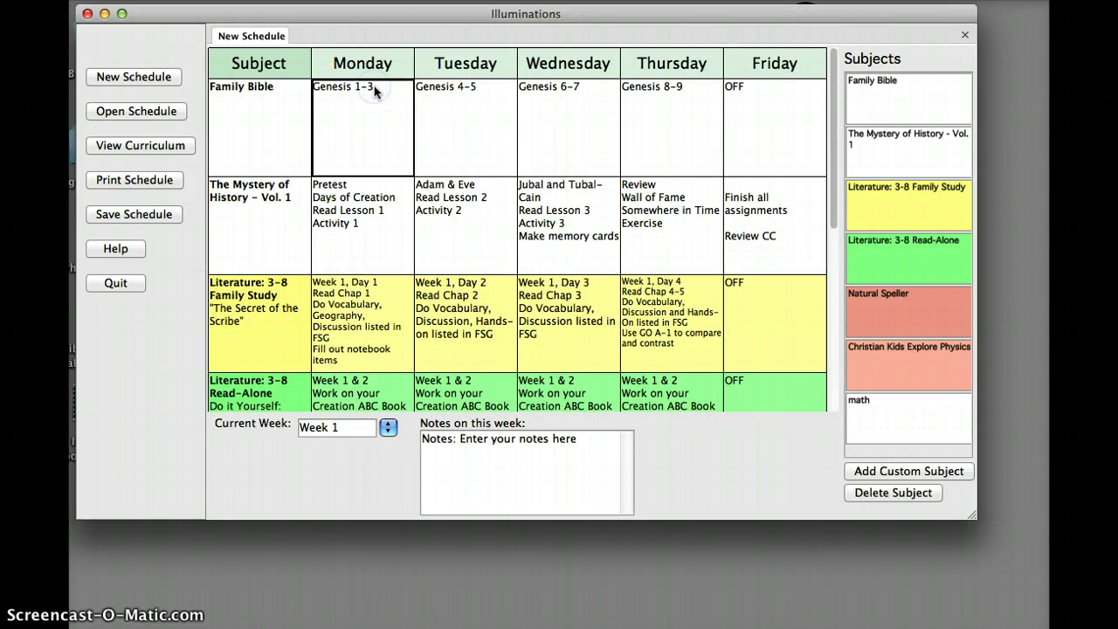
key(super+a)
key(BackSpace)
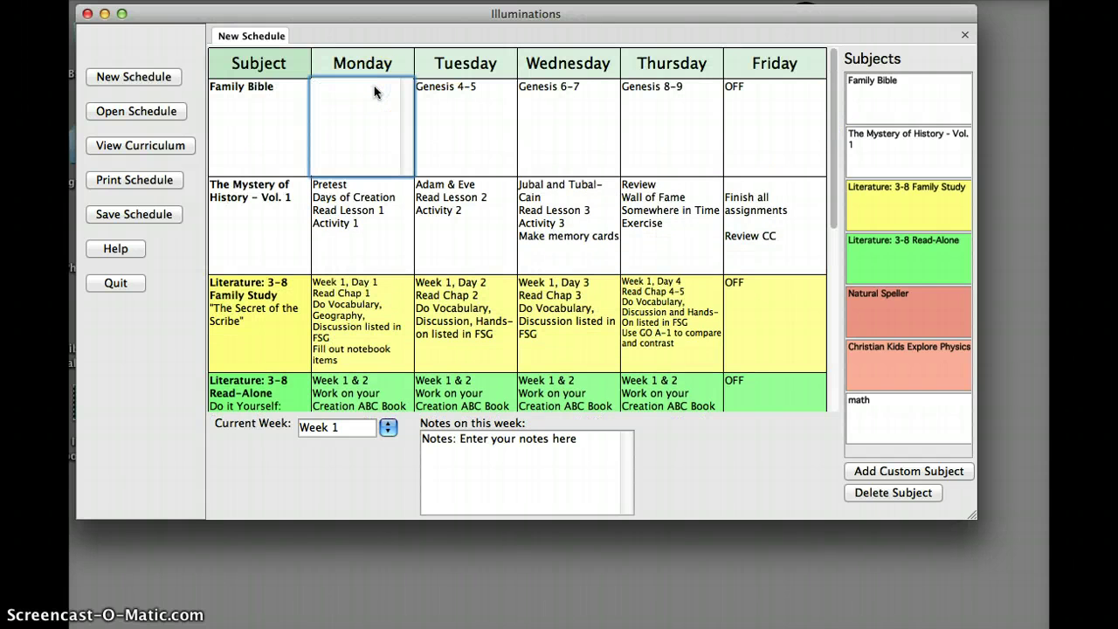
text(Change the week!!)
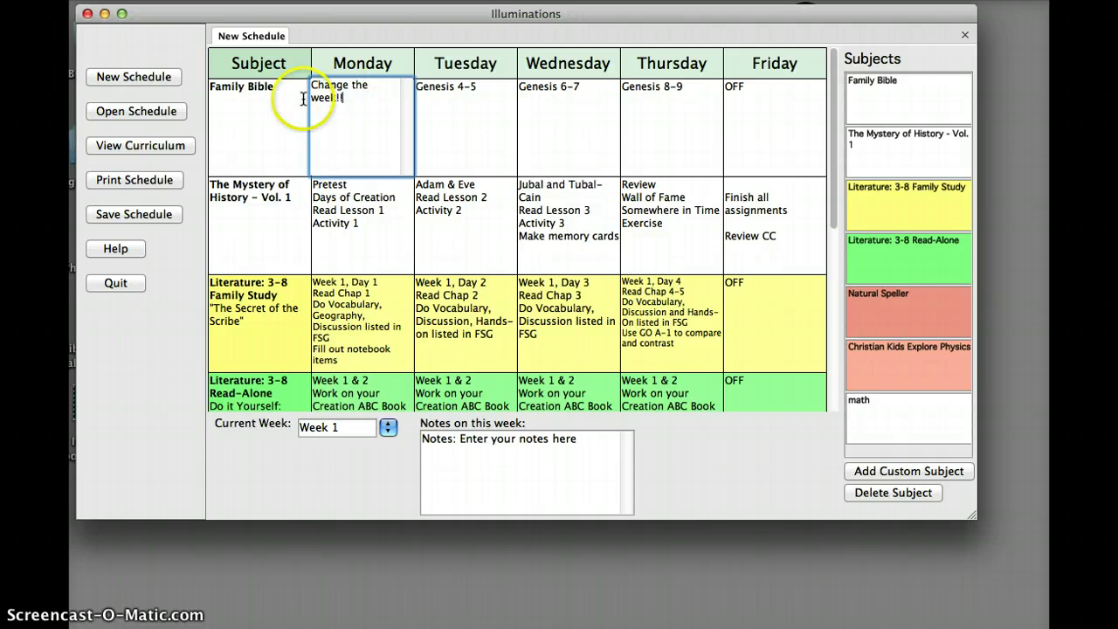
View the curriculum, browse by subject to the 3–8 Literature table of contents, and open The Golden Goblet family study guide.
click(167, 146)
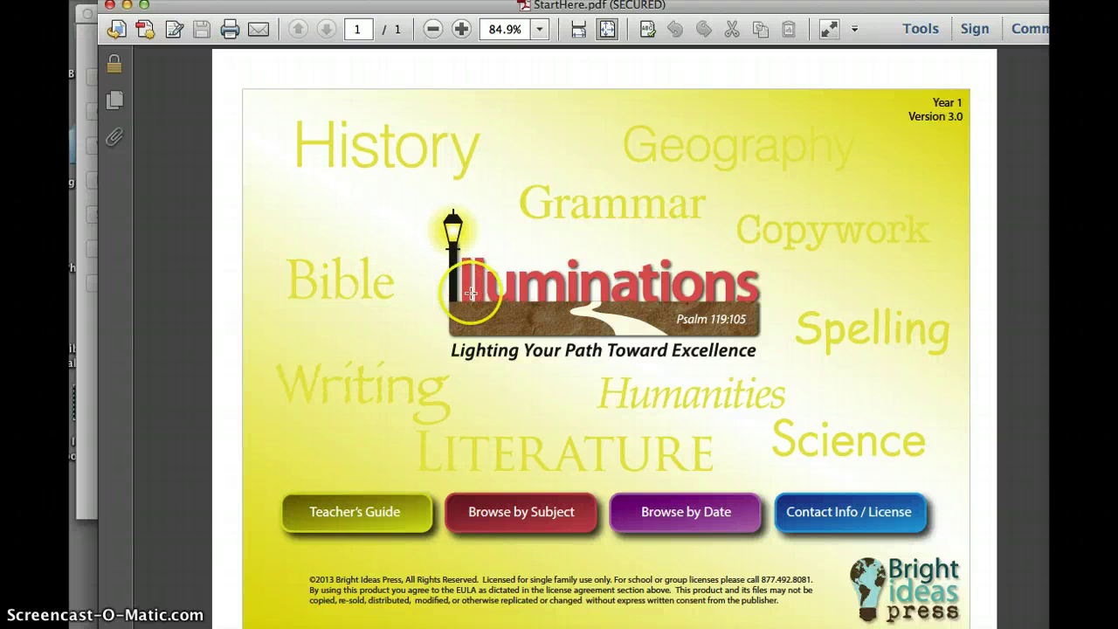
click(518, 514)
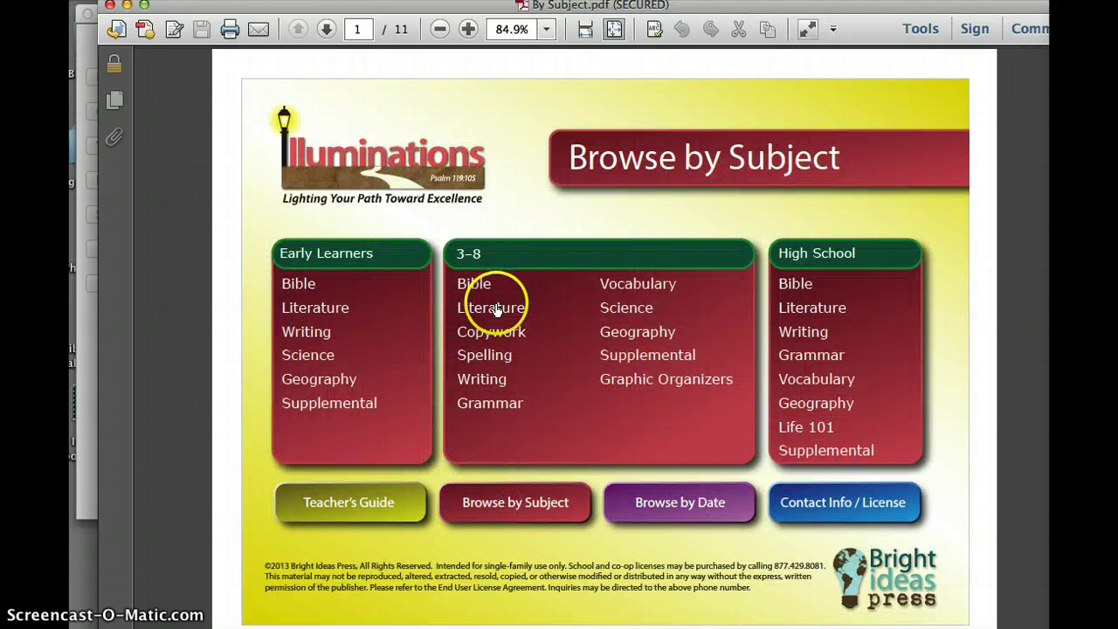
click(495, 307)
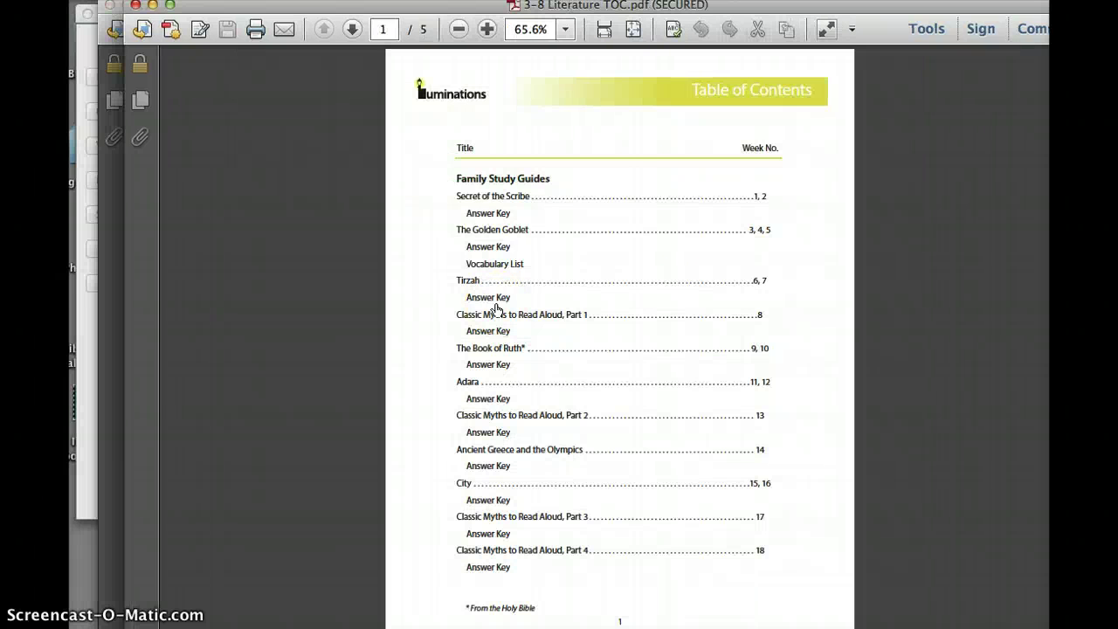
click(507, 233)
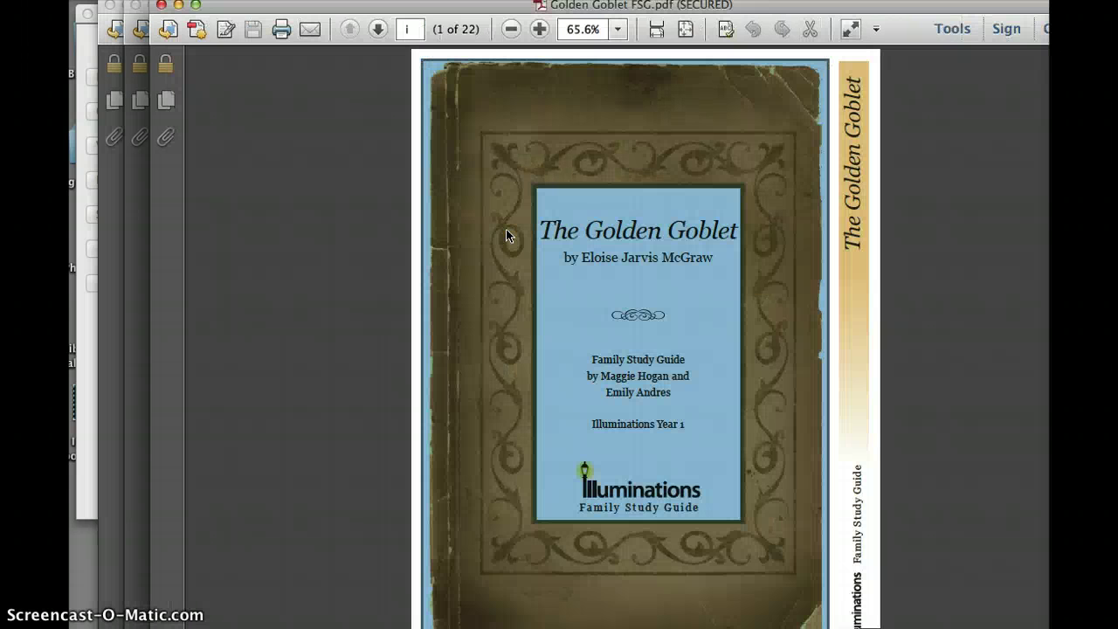